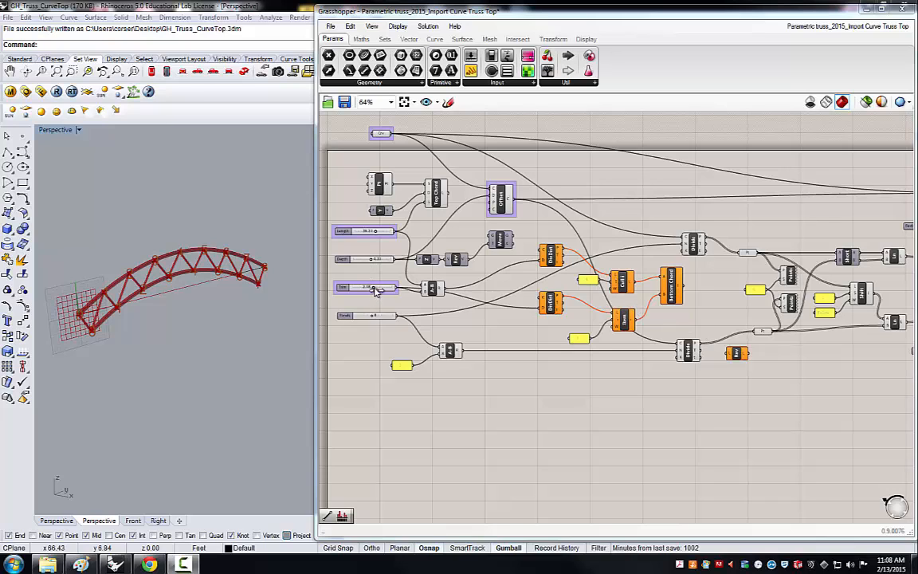
Step: Set the truss's Trim slider to 2.51
mouse_move(376, 290)
mouse_down()
mouse_move(391, 294)
mouse_move(379, 293)
mouse_up()
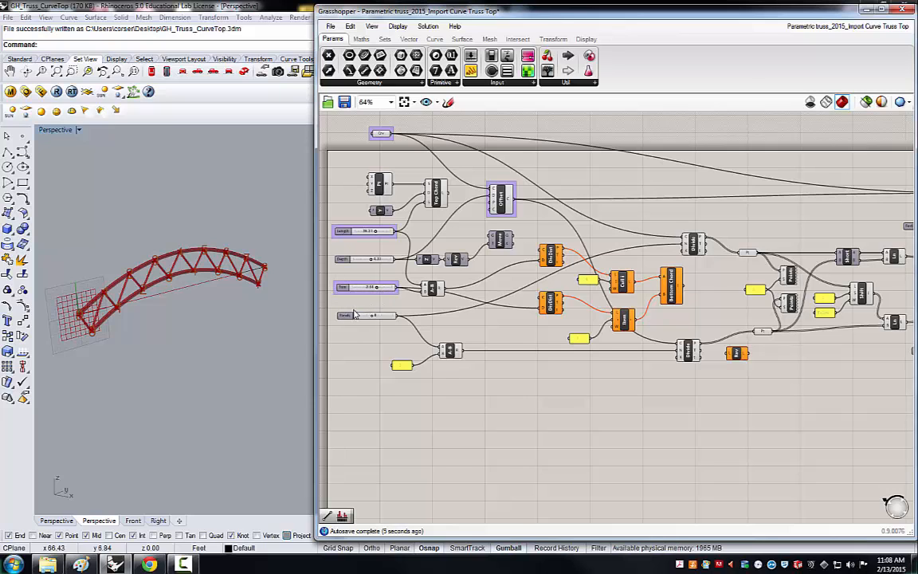
scroll(355, 314, up, 2)
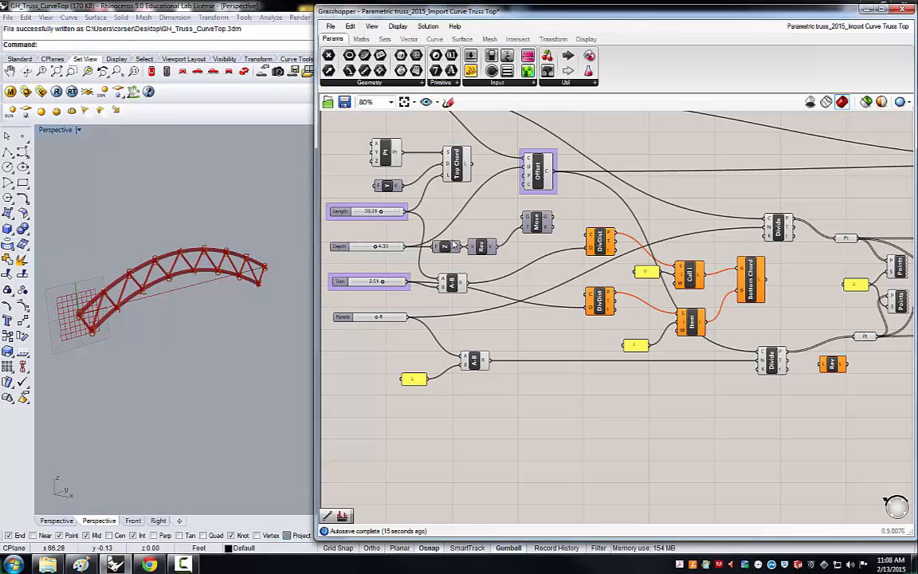
scroll(534, 317, down, 1)
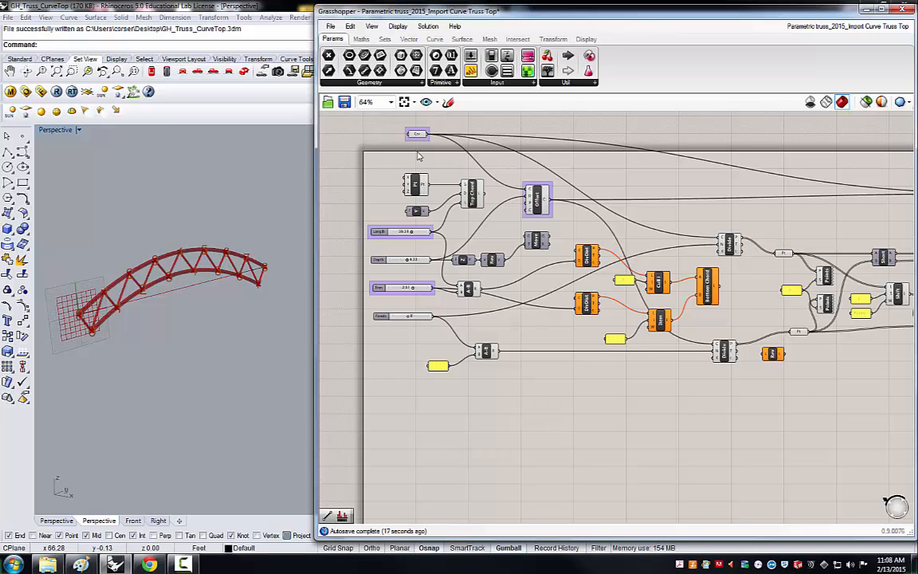
scroll(422, 150, up, 1)
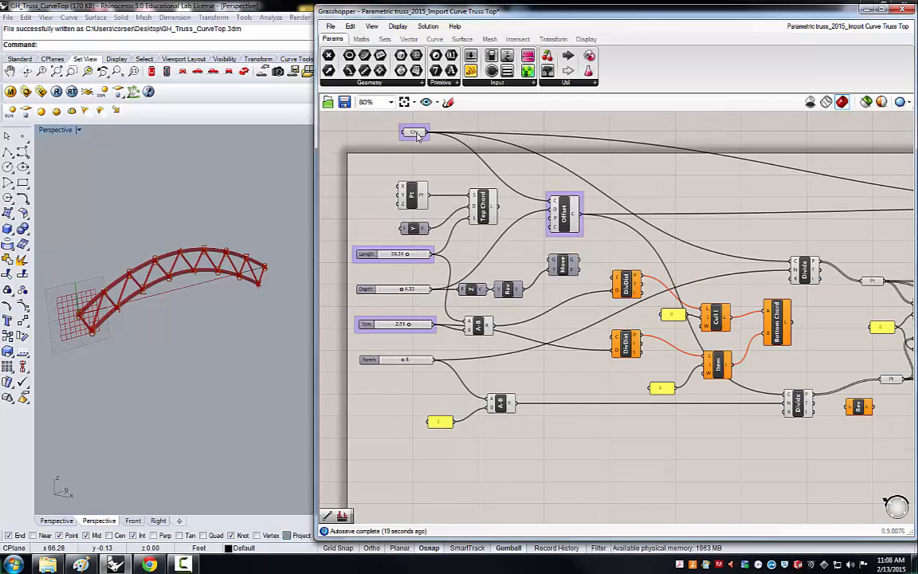
click(414, 133)
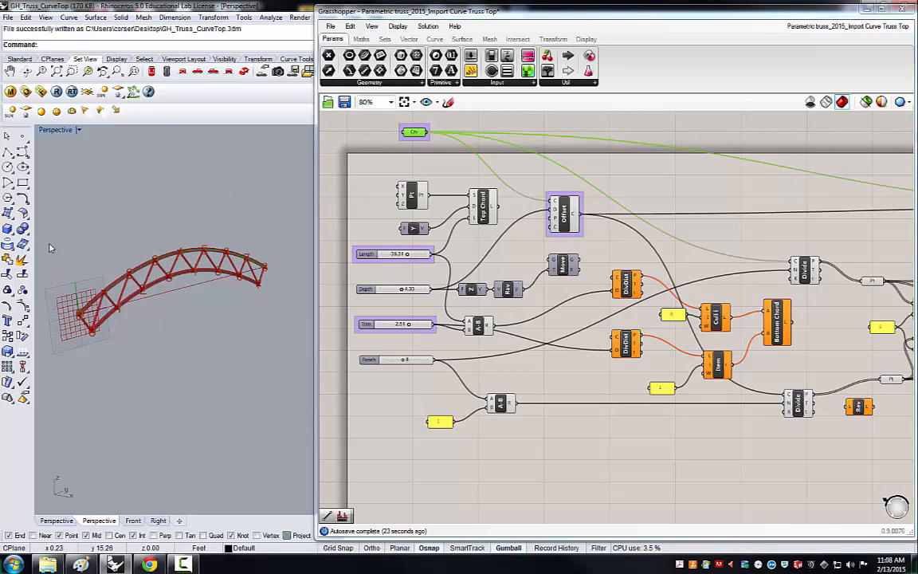
click(22, 274)
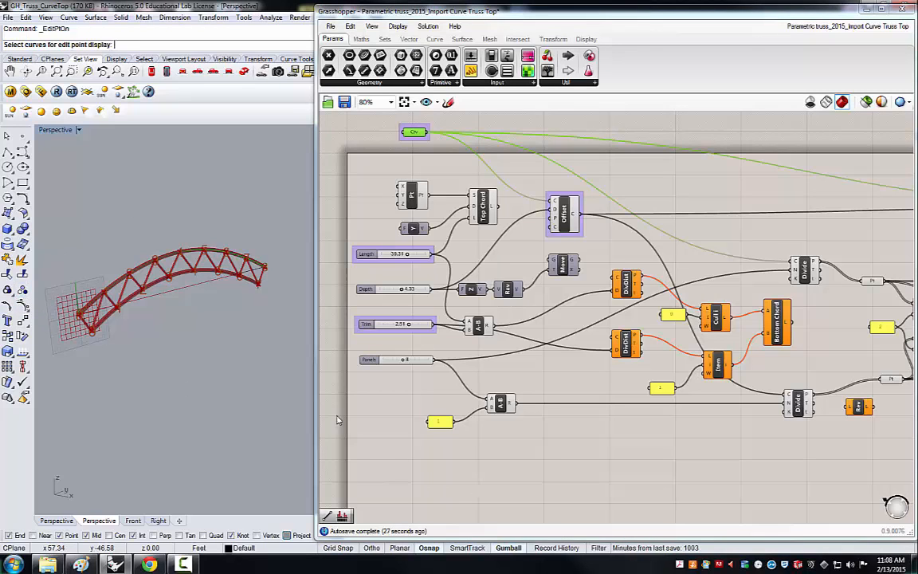
key(Escape)
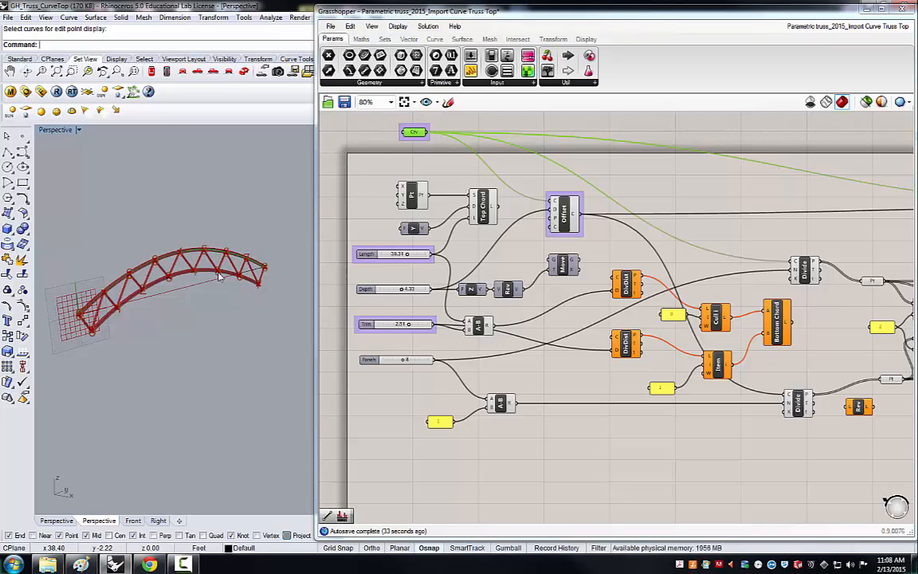
Step: Scale the truss's arched top curve along its length with the gumball, first shorter and finally longer than the original
click(245, 254)
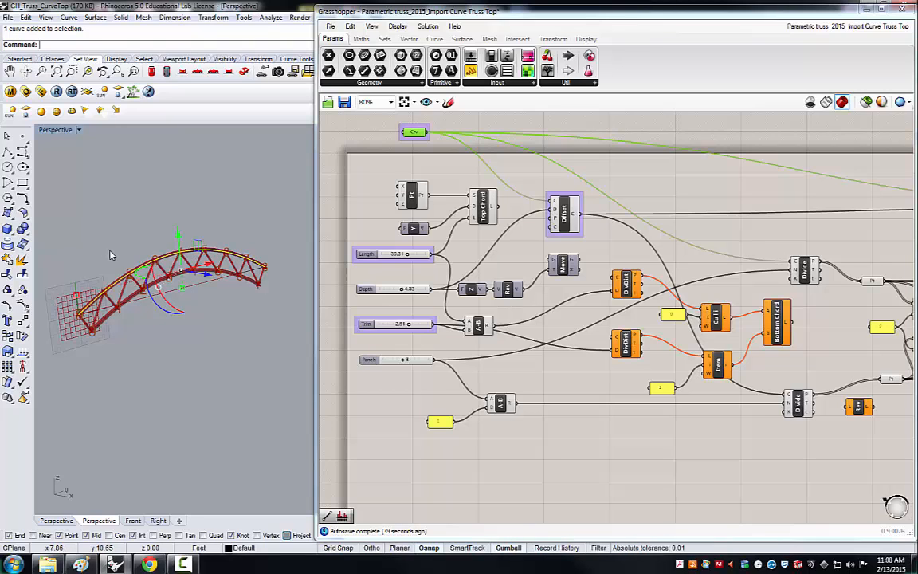
right_drag(112, 254, 117, 275)
drag(96, 319, 126, 318)
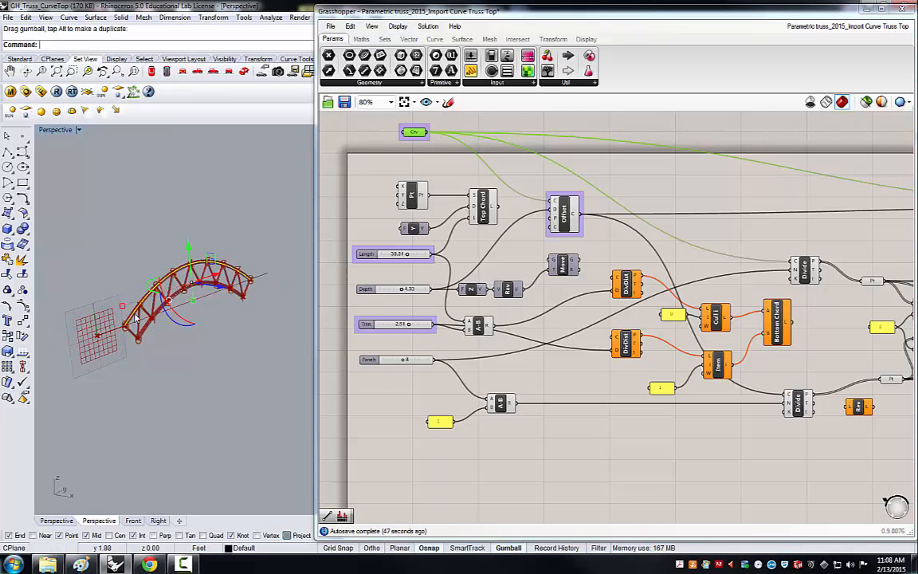
drag(115, 284, 58, 329)
drag(190, 282, 148, 312)
drag(135, 275, 56, 327)
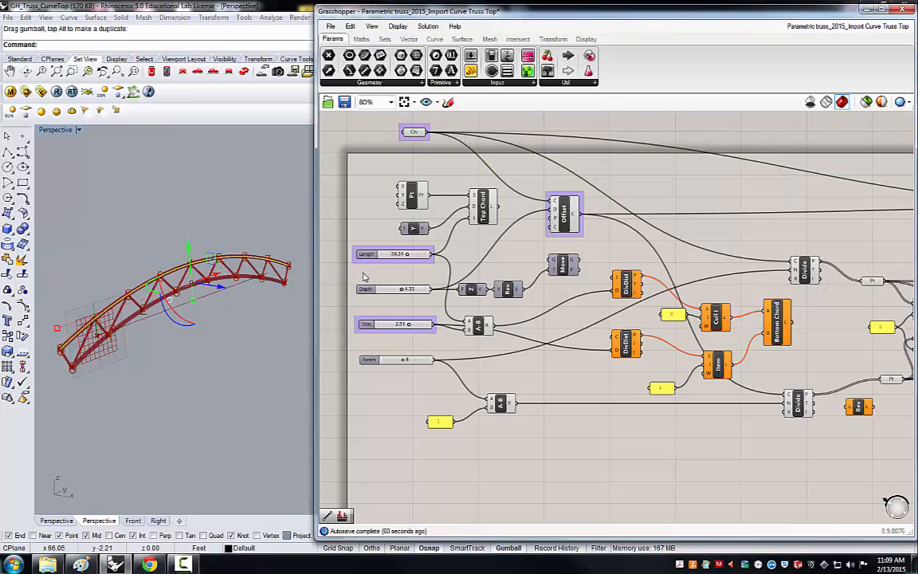
Step: Set the Panels slider to 7 and the Depth slider to 6.52
mouse_move(404, 361)
mouse_down()
mouse_move(427, 361)
mouse_move(403, 361)
mouse_up()
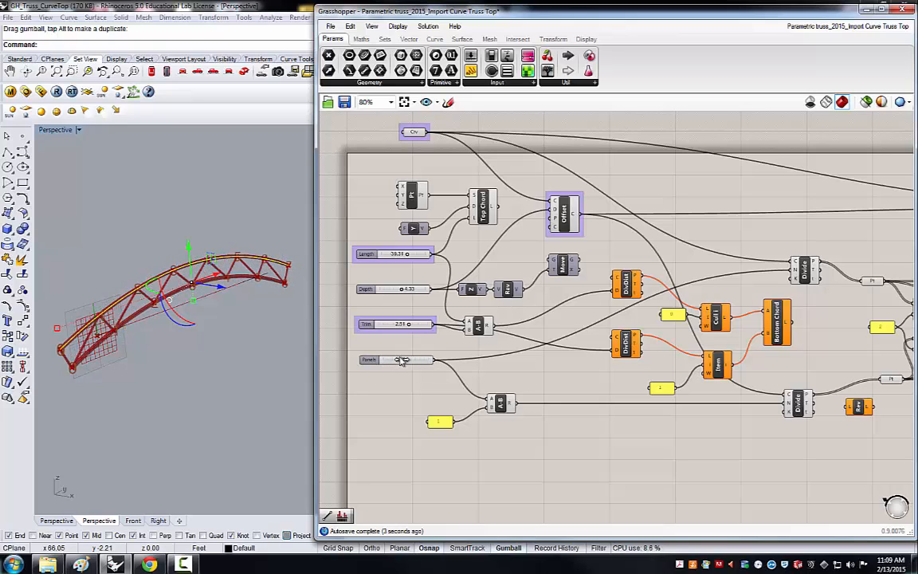
mouse_move(401, 288)
mouse_down()
mouse_move(386, 289)
mouse_move(416, 290)
mouse_up()
click(204, 221)
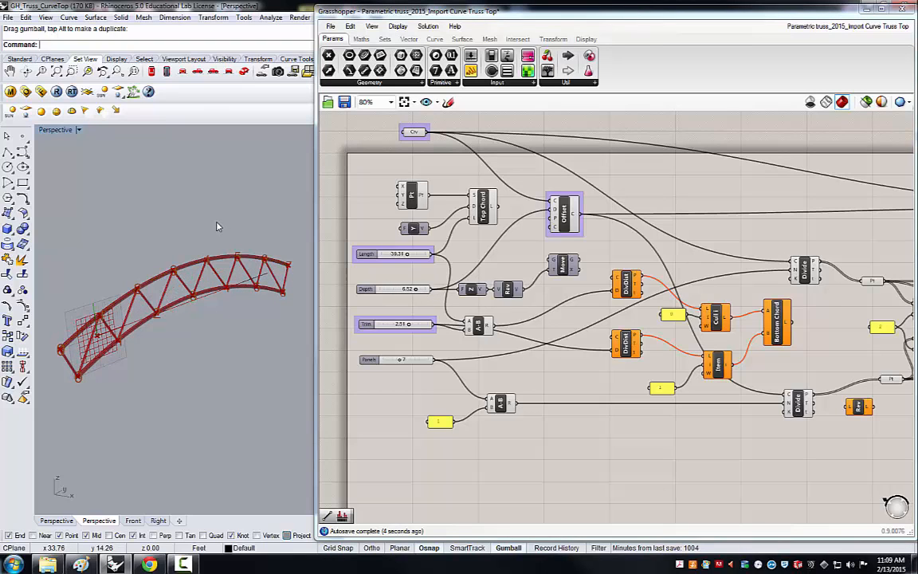
Step: Examine the curved truss from other angles and identify the Crv parameter that drives it
right_drag(137, 260, 132, 223)
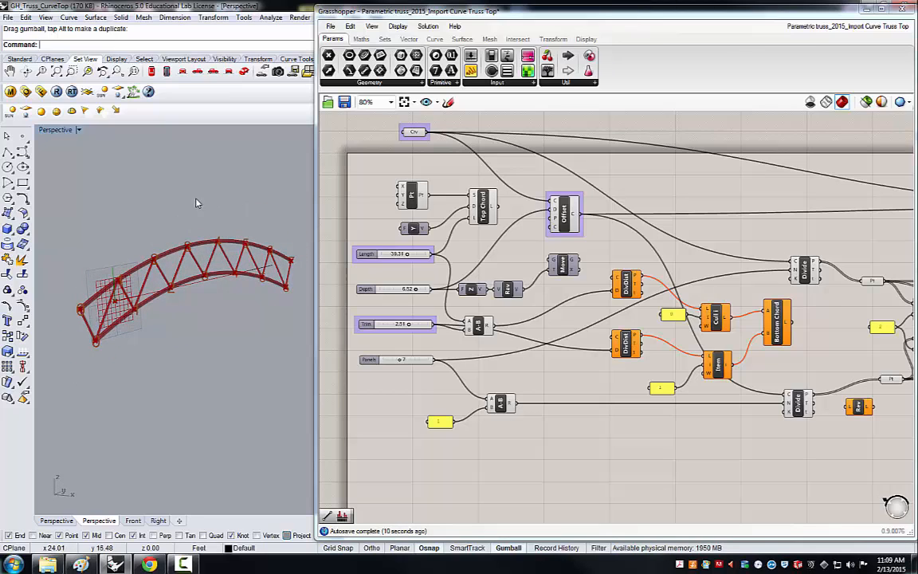
right_drag(137, 230, 271, 200)
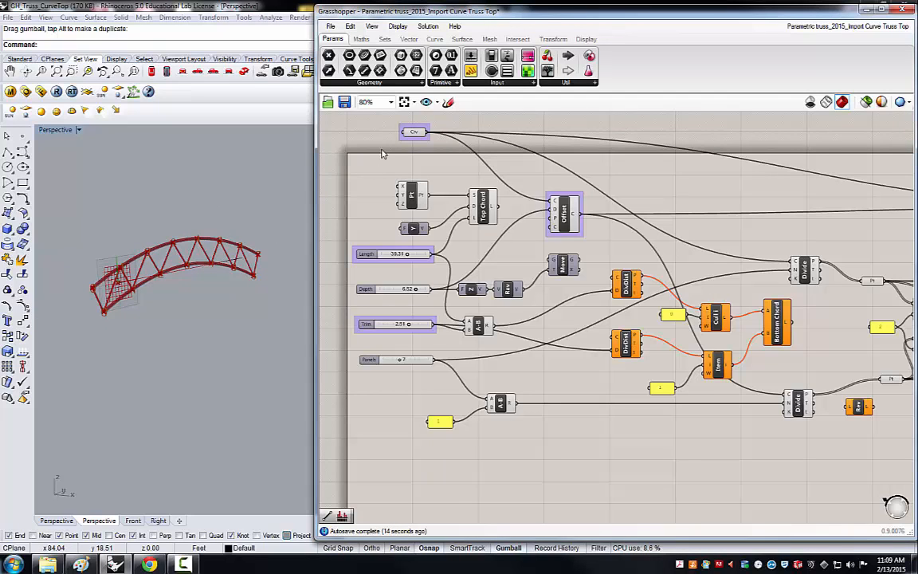
click(412, 131)
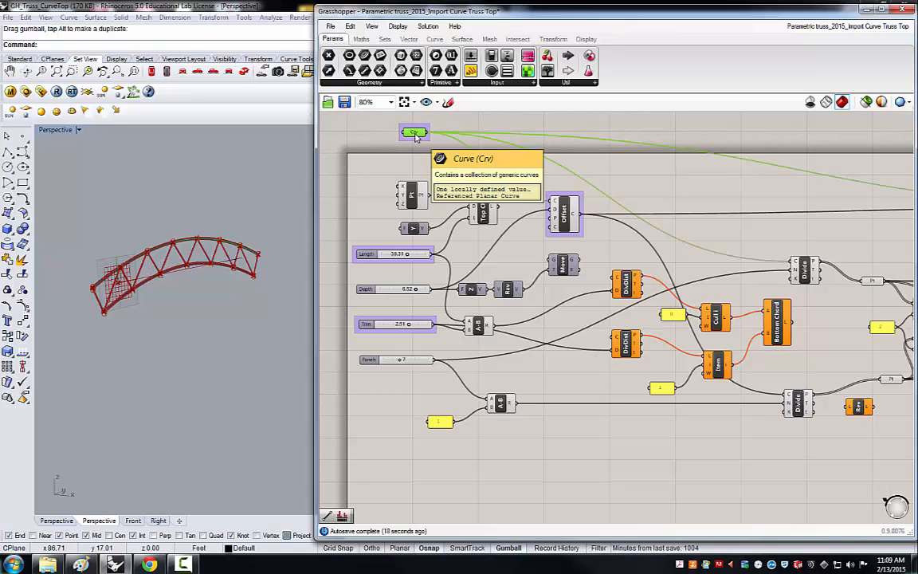
click(339, 157)
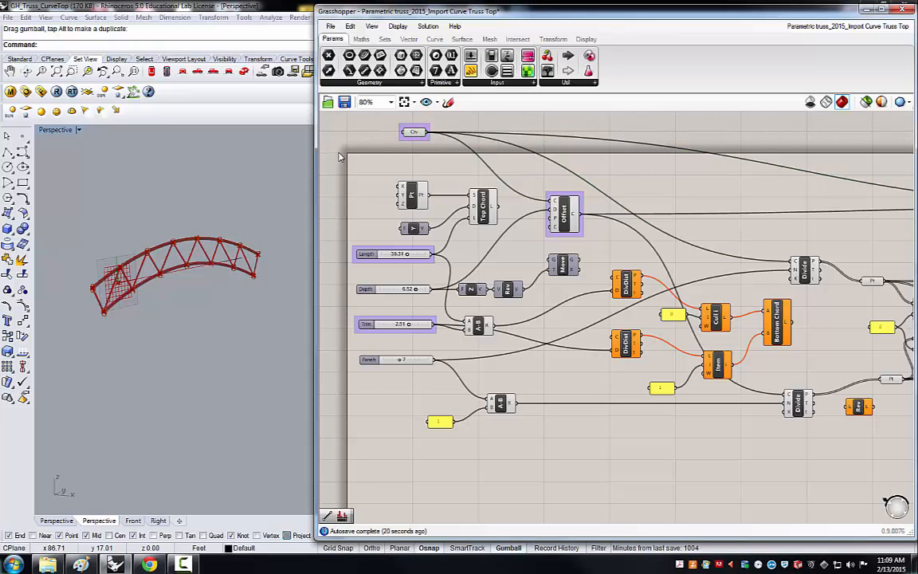
Step: Open the Grasshopper definition Parametric truss_2015_Video from the Desktop
click(330, 26)
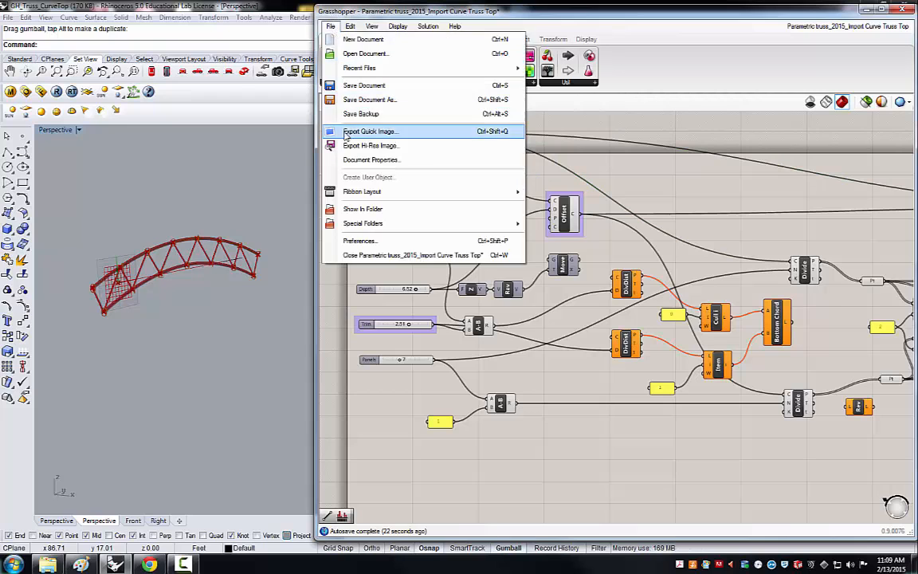
click(352, 56)
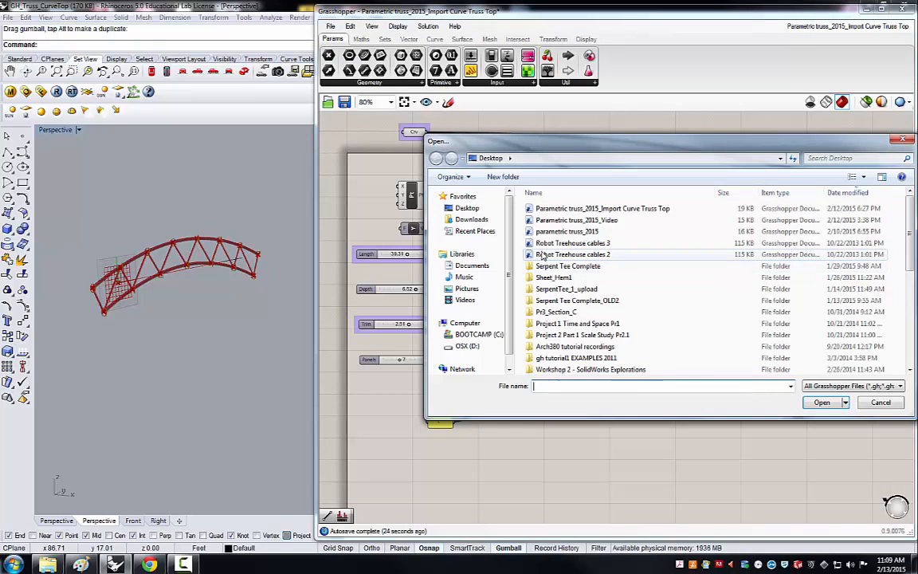
click(573, 220)
key(Return)
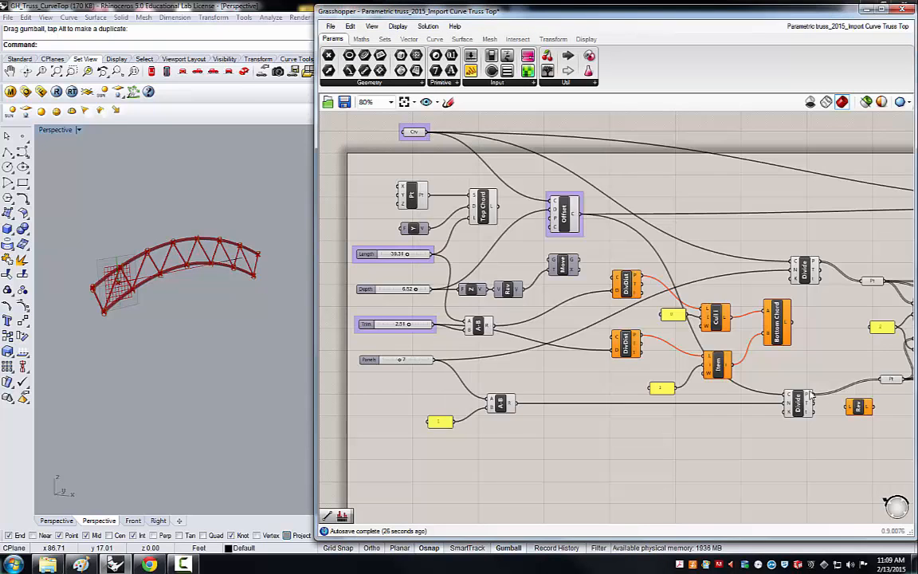
Step: Examine the straight truss, the straight line and the arched curve in the perspective view, along with the truss definition
click(221, 262)
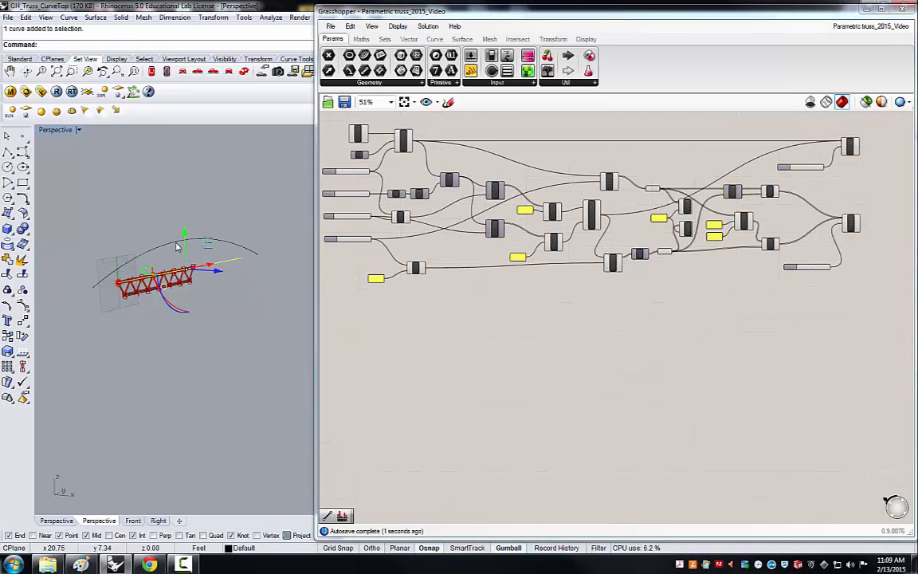
scroll(162, 232, up, 3)
right_drag(162, 231, 172, 213)
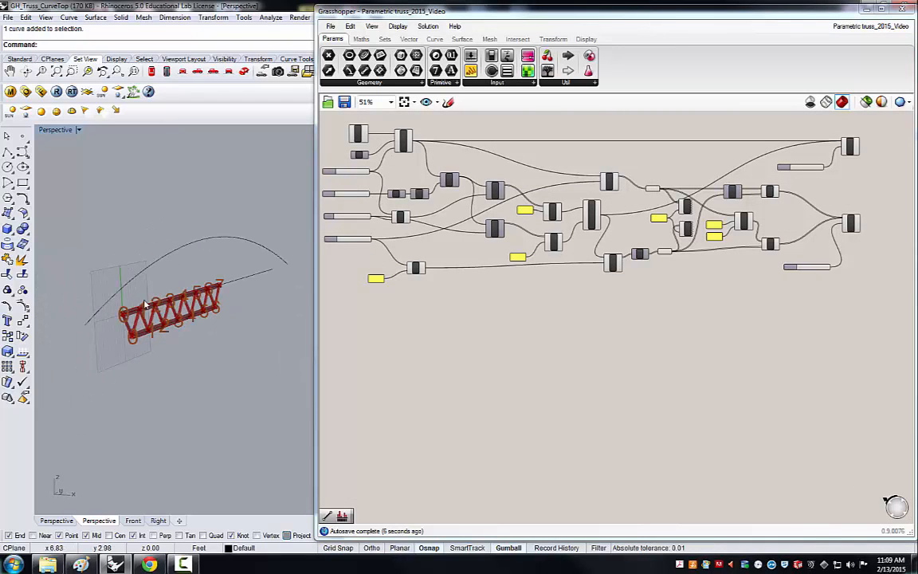
click(158, 259)
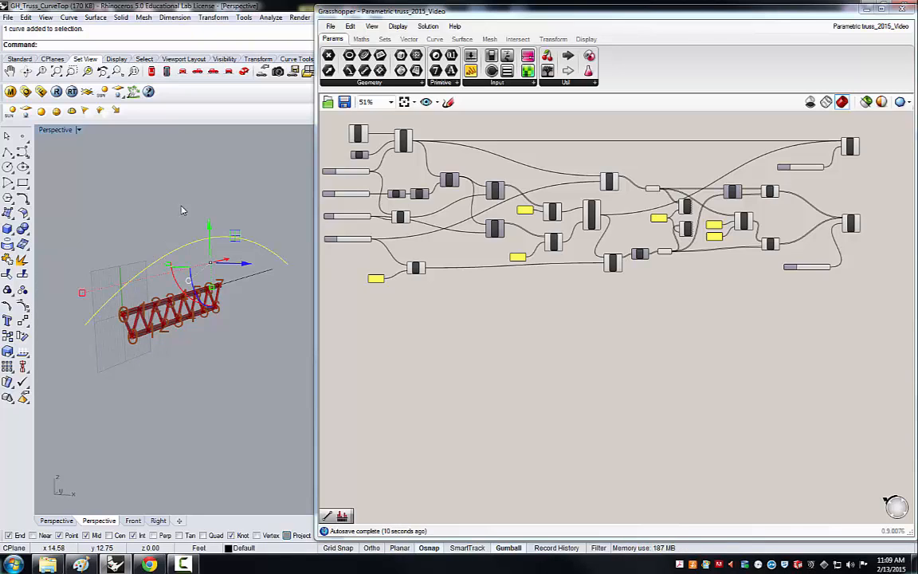
right_drag(135, 179, 108, 213)
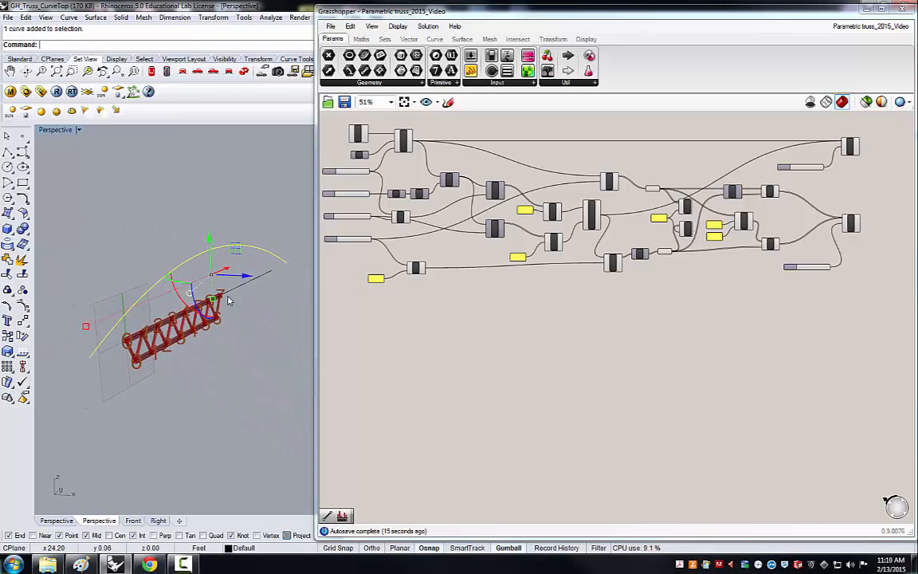
click(264, 310)
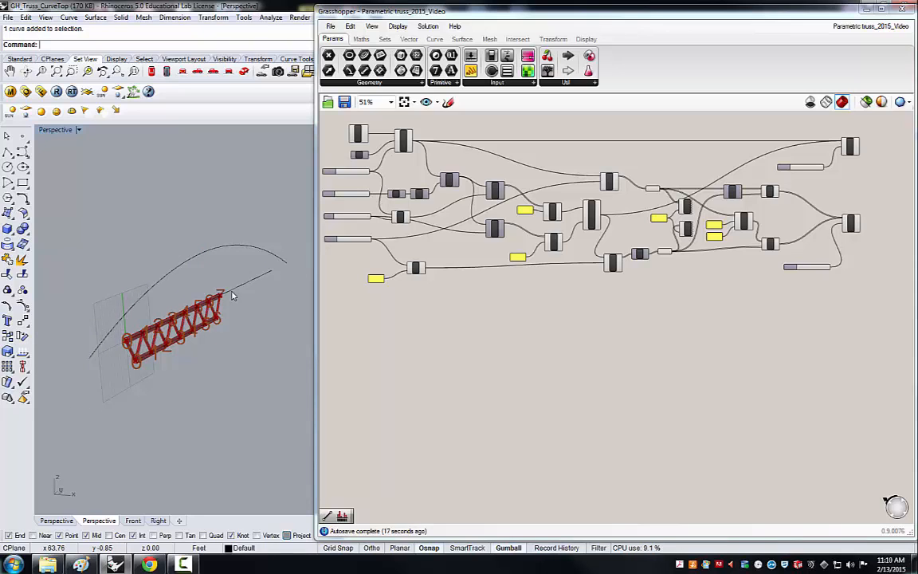
right_drag(100, 268, 80, 239)
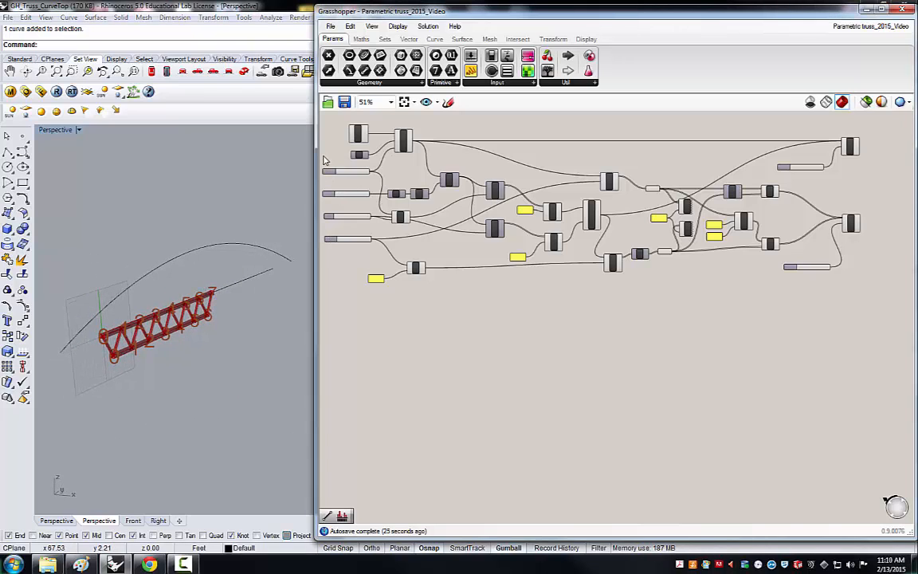
scroll(325, 160, up, 3)
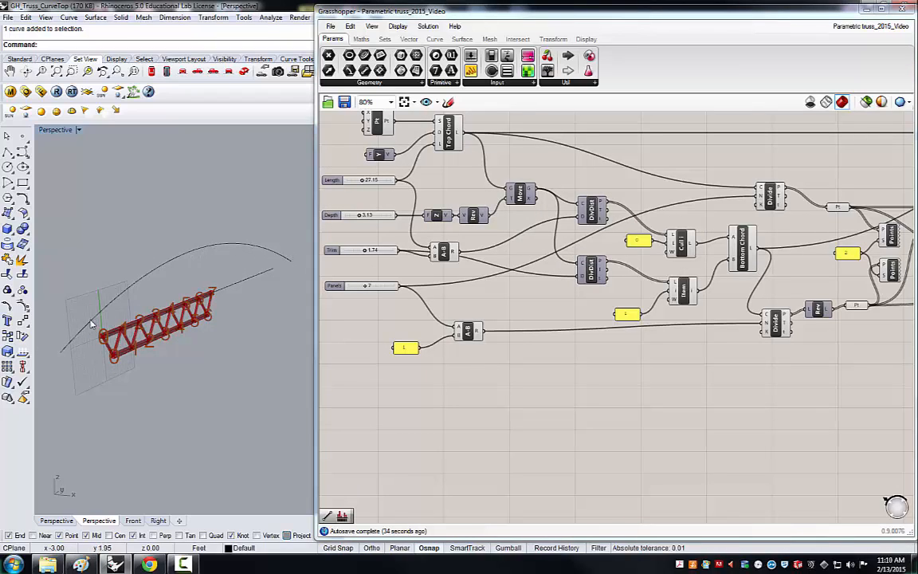
Step: Turn on the gumball and scale the arched curve along its length until it meets the ends of the straight line
click(198, 255)
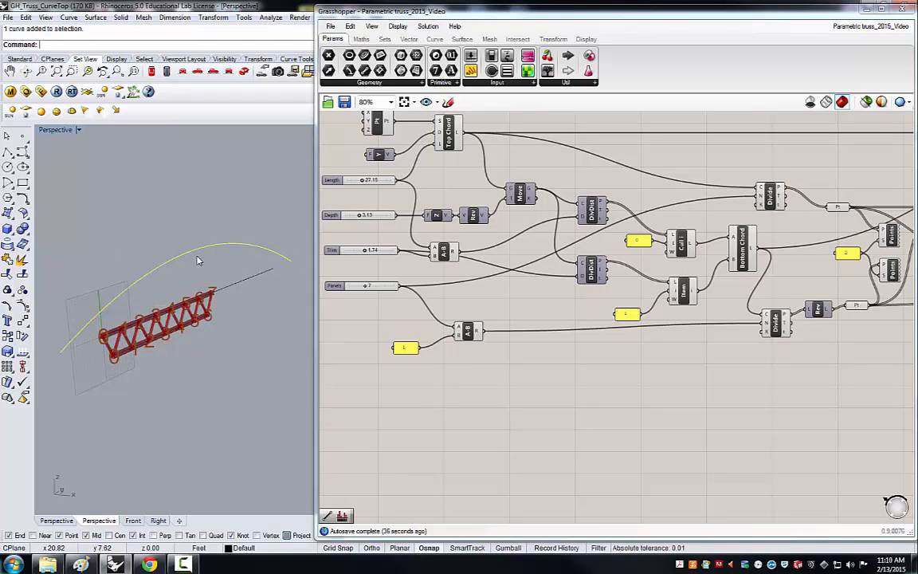
click(507, 547)
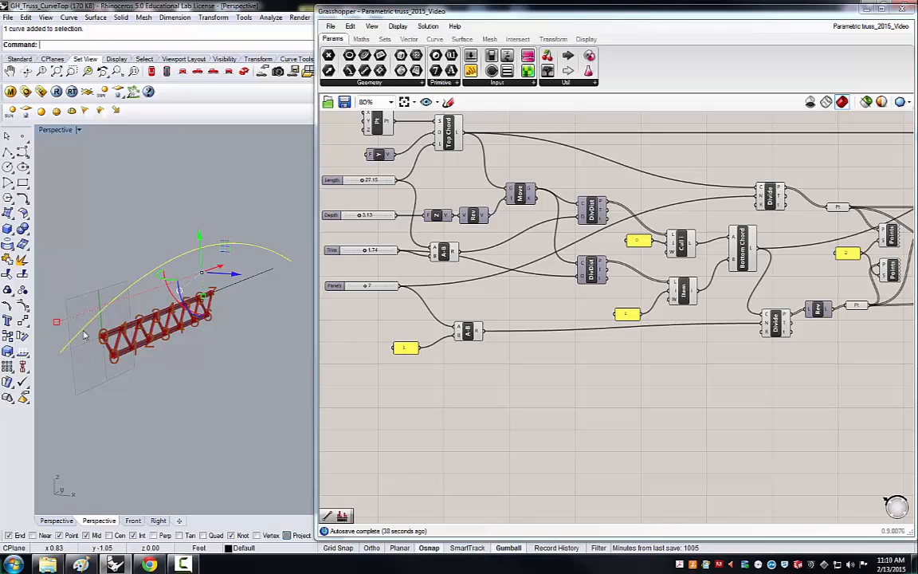
drag(57, 323, 104, 322)
click(73, 228)
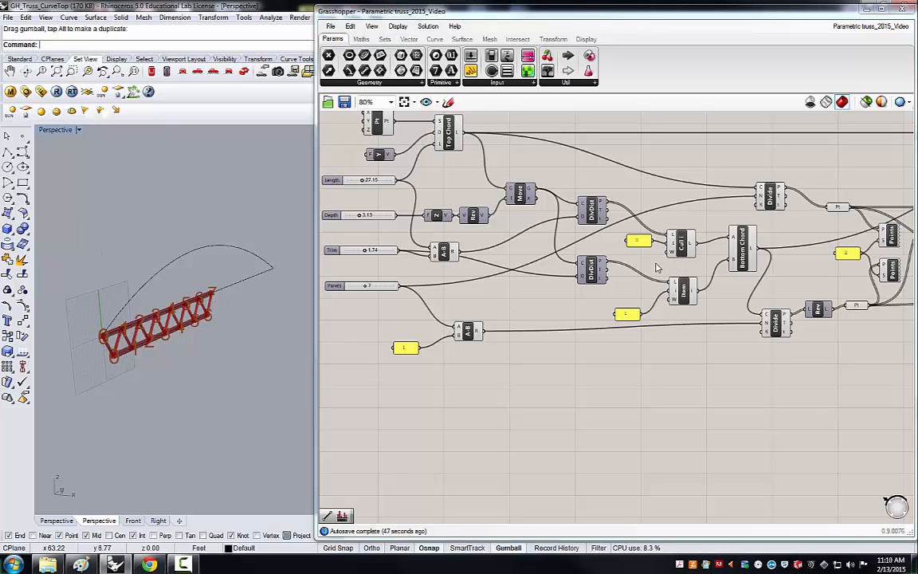
Step: Set the truss sliders to Length 55.28, Depth 3.80 and Trim 3.83
scroll(626, 347, down, 4)
scroll(536, 364, up, 2)
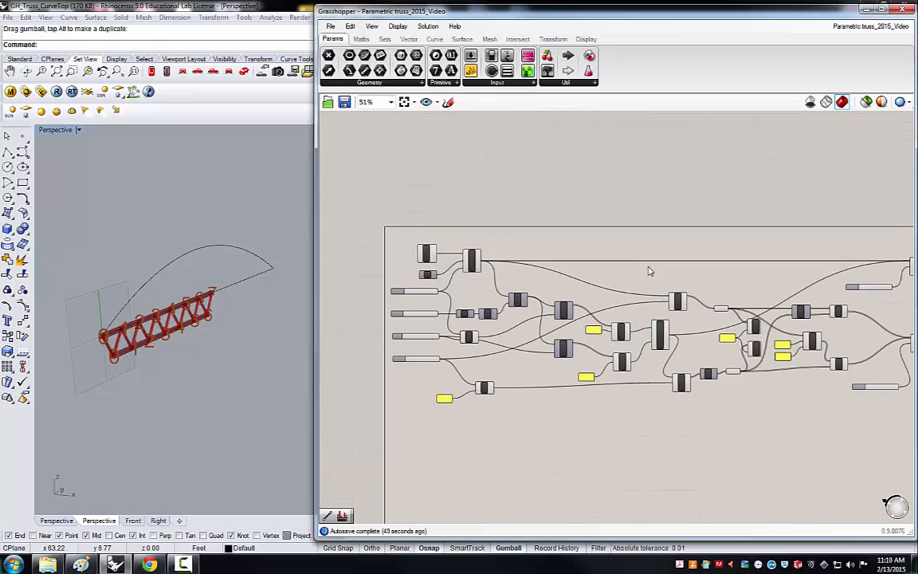
scroll(536, 364, up, 1)
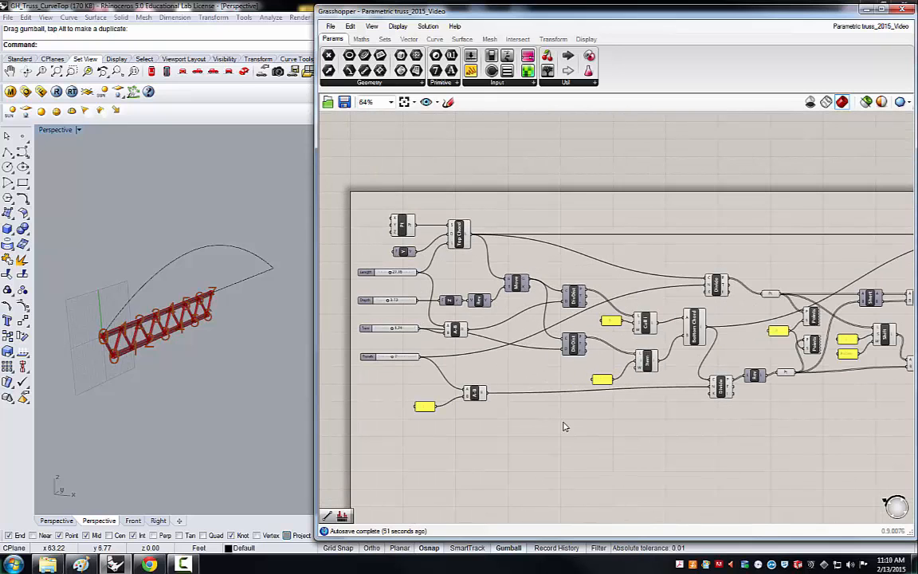
right_drag(563, 424, 547, 378)
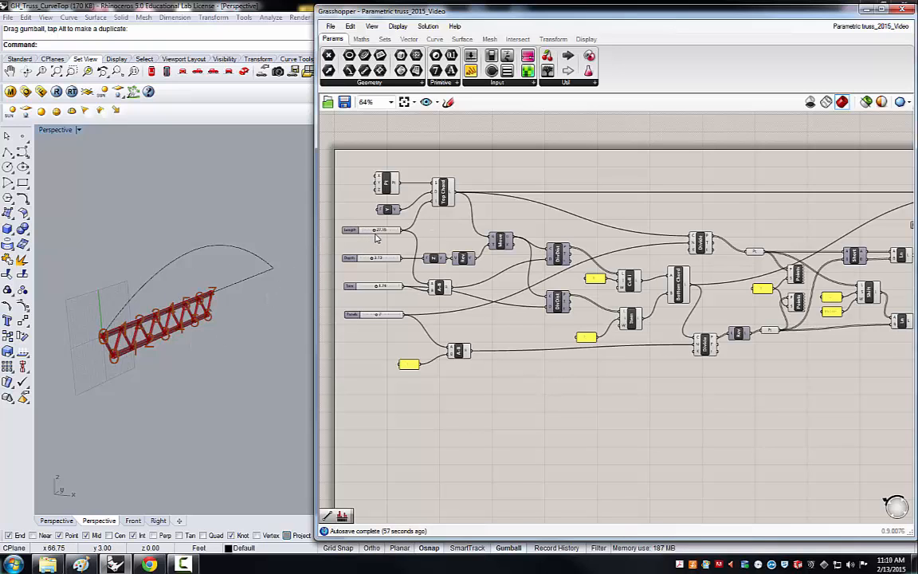
scroll(377, 237, up, 1)
drag(375, 231, 397, 302)
click(383, 298)
click(379, 303)
scroll(453, 294, down, 1)
scroll(434, 199, up, 2)
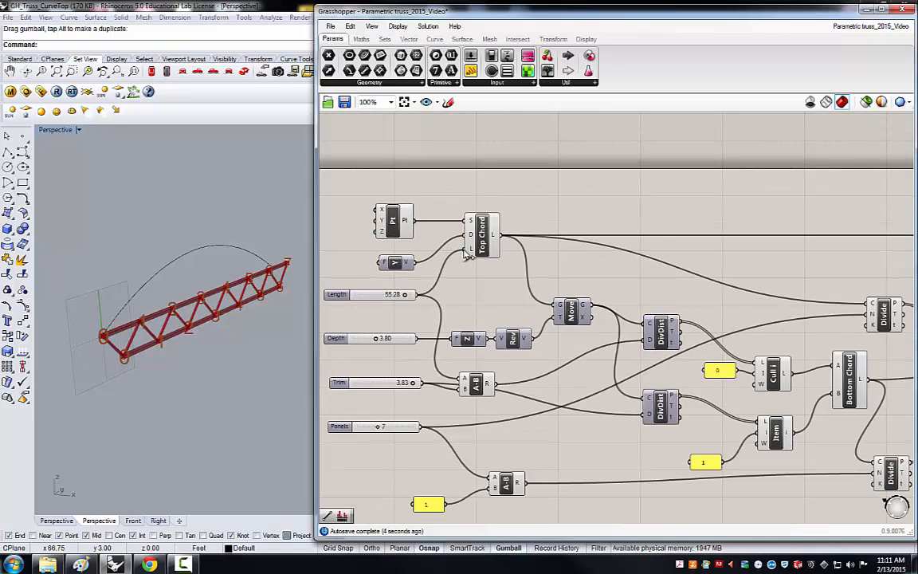
Step: Inspect the Top Chord line component and its connections in the definition
click(486, 238)
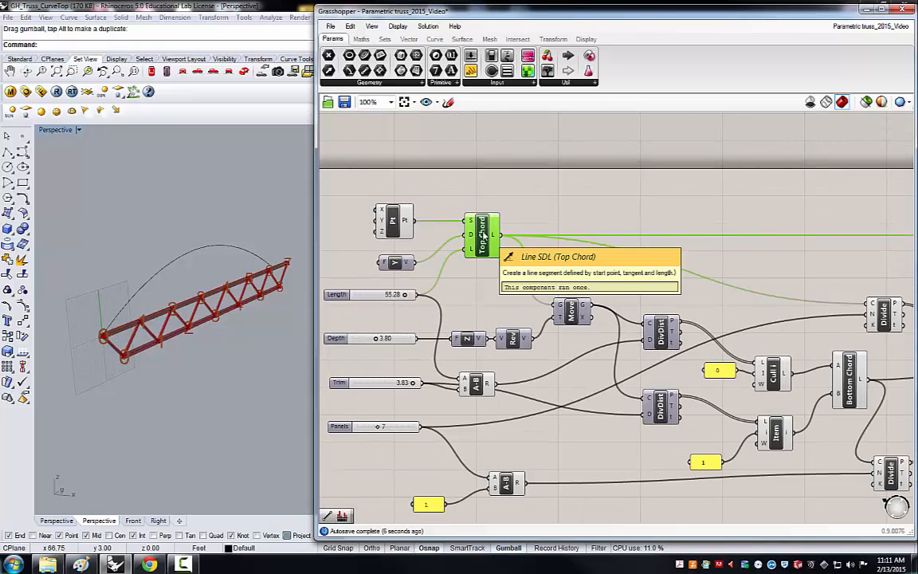
click(504, 198)
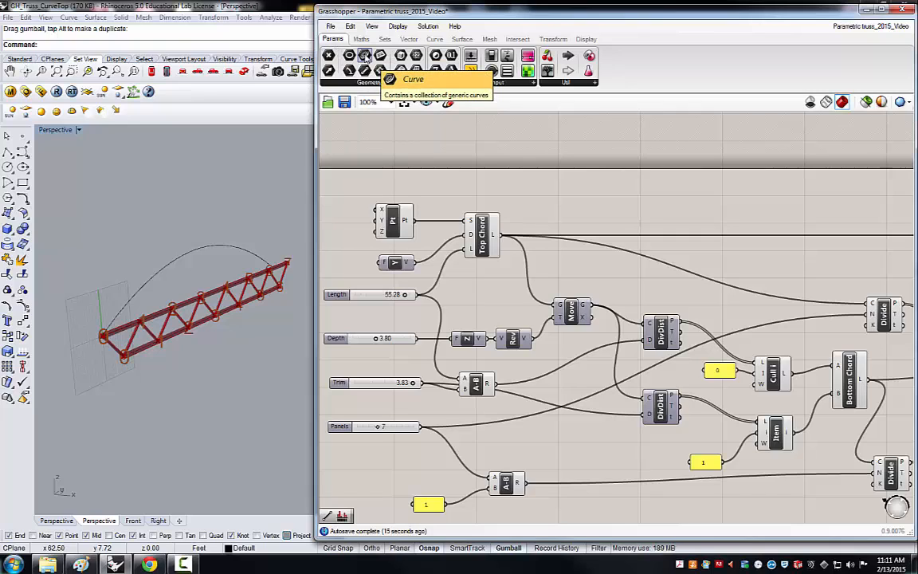
Step: Add a Curve parameter above the truss definition and reference the arched Rhino curve as its single curve
drag(364, 55, 434, 165)
drag(400, 155, 390, 148)
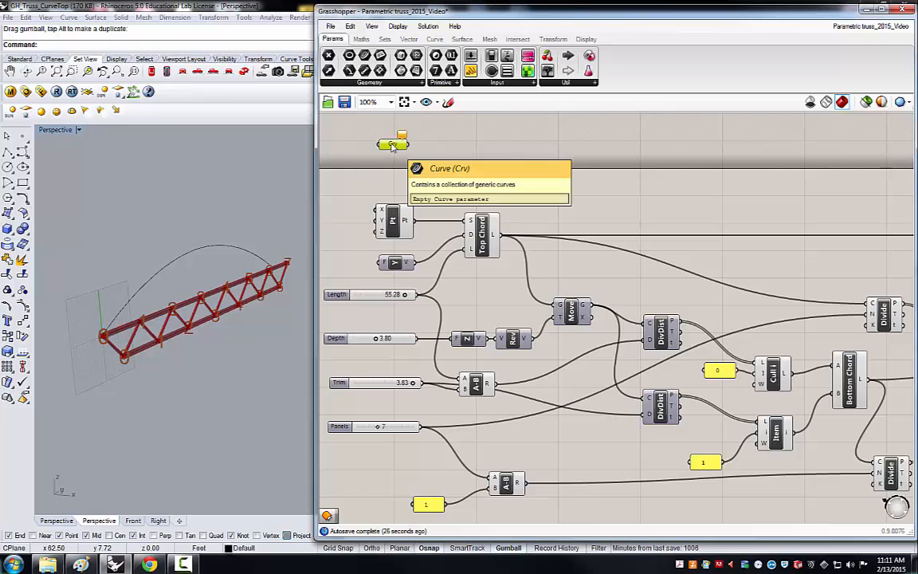
right_click(392, 147)
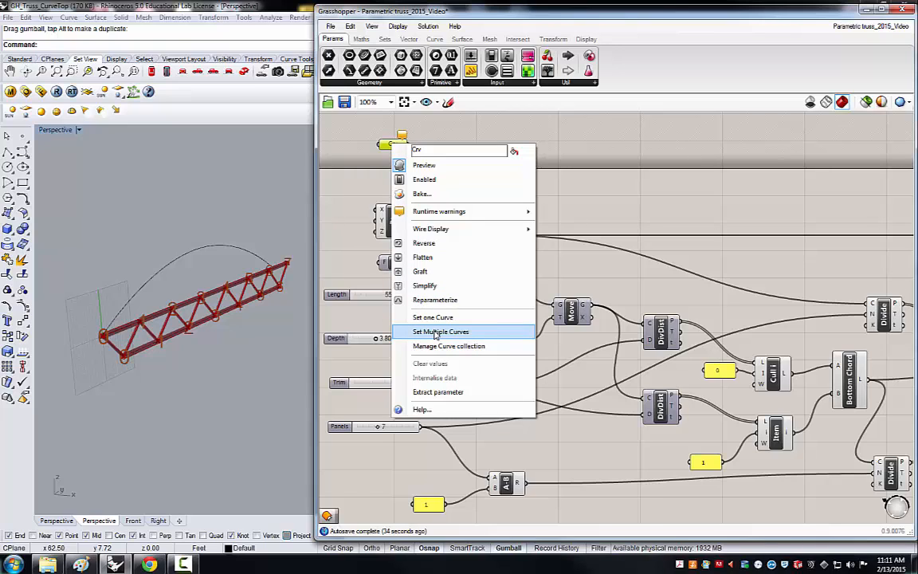
click(433, 317)
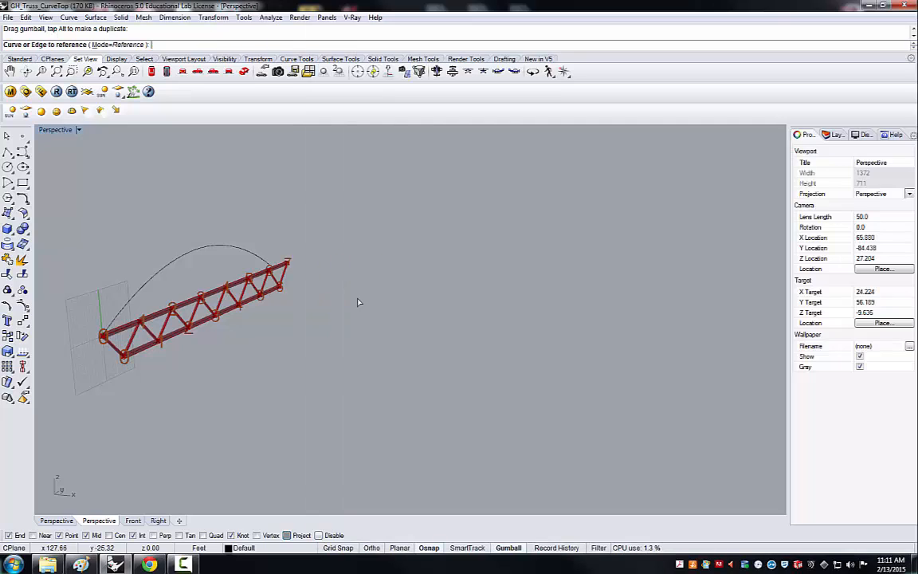
click(179, 263)
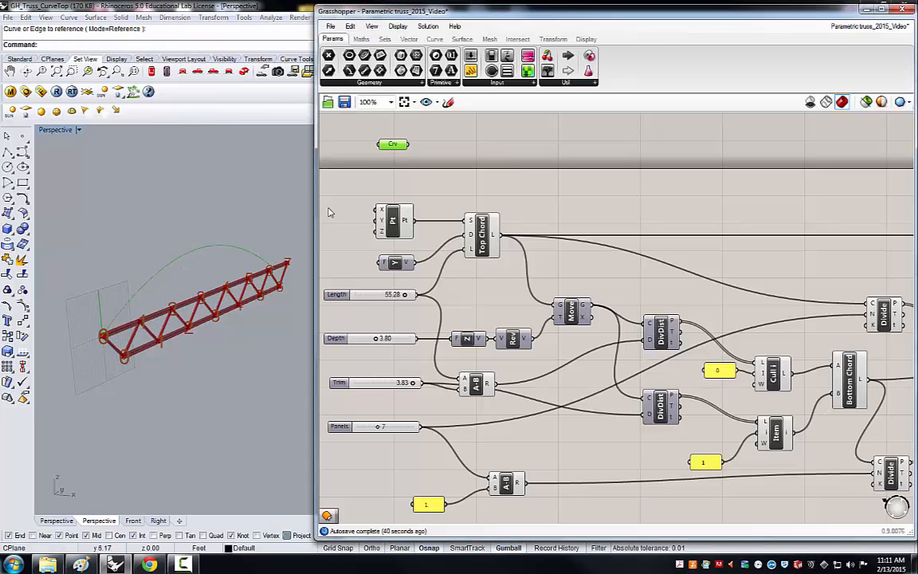
click(363, 170)
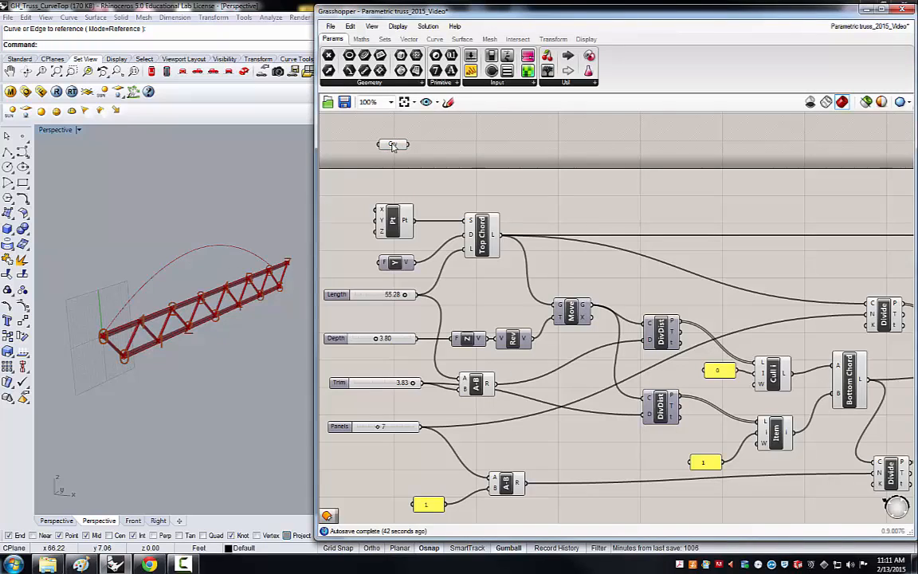
Step: Check the Curve parameter's reference by highlighting its arched curve in the perspective view
click(392, 143)
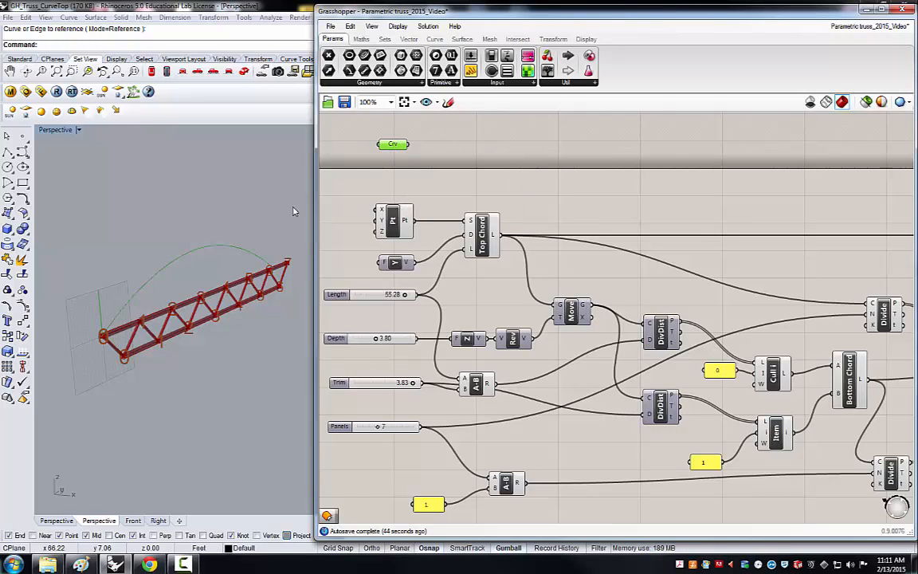
scroll(203, 364, up, 1)
scroll(172, 320, up, 3)
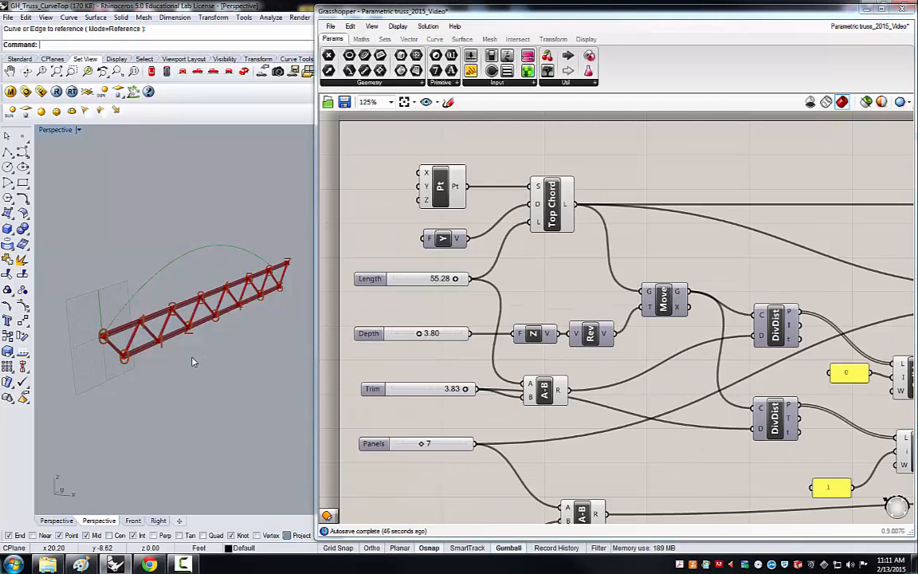
click(376, 215)
scroll(376, 215, down, 2)
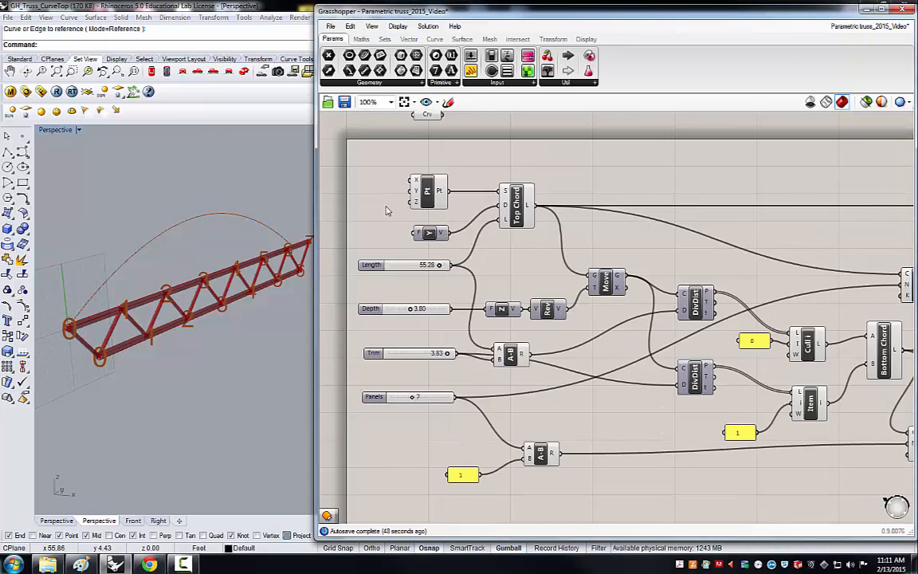
click(419, 128)
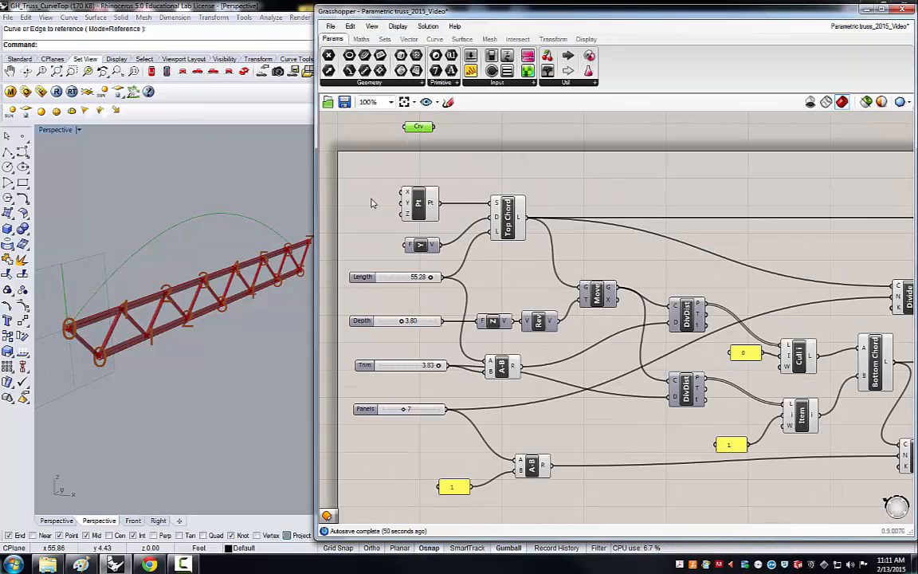
click(407, 118)
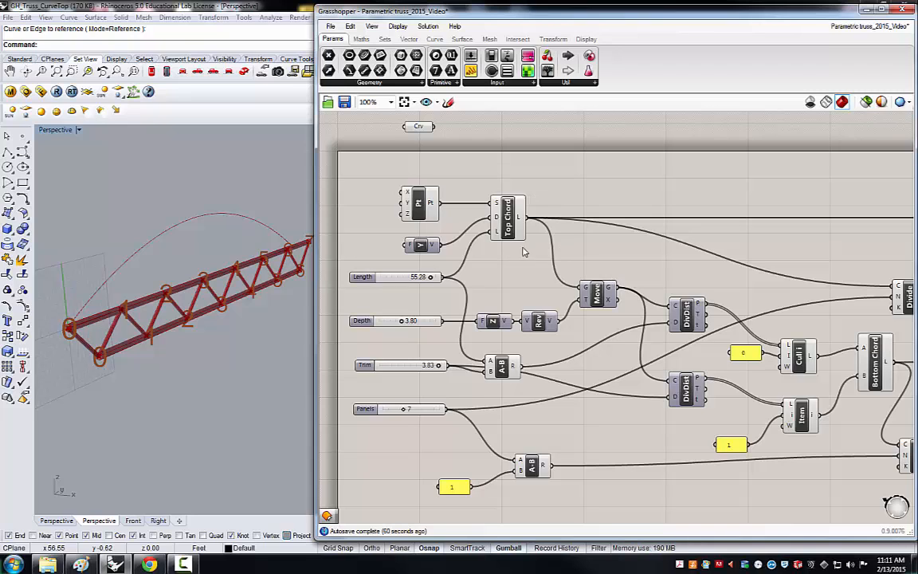
Step: Rearrange the Move, Z and Rev components and shift the Pt, Y and Top Chord group up to free space above Move
drag(599, 296, 592, 292)
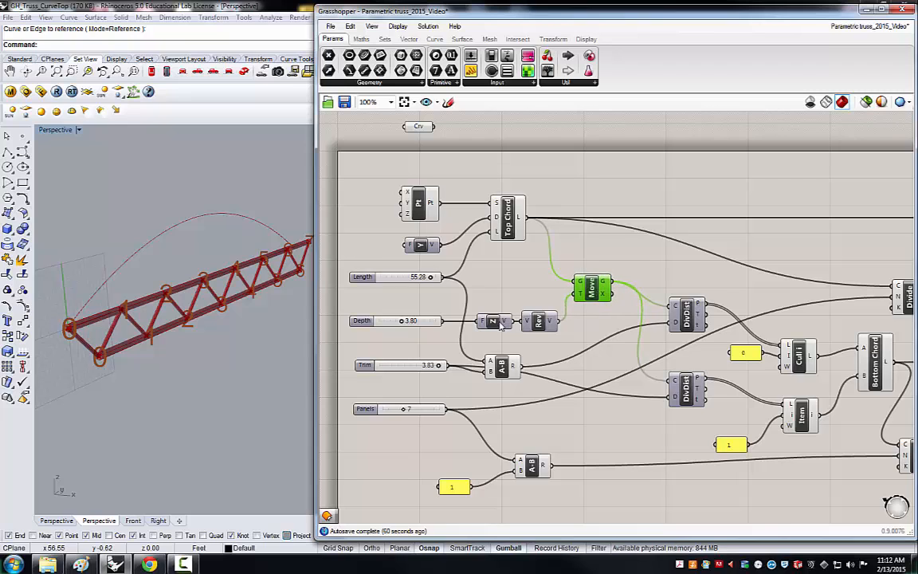
drag(501, 326, 534, 322)
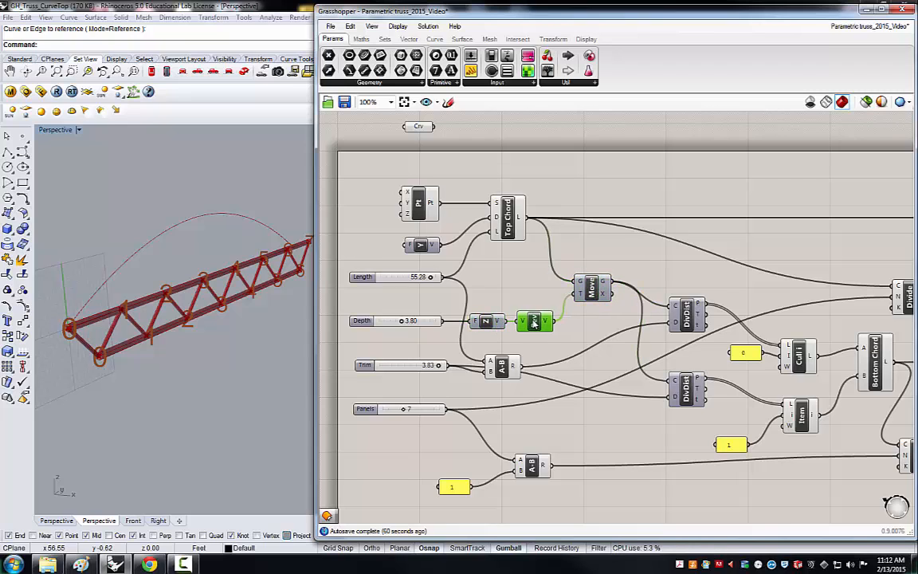
drag(590, 289, 588, 301)
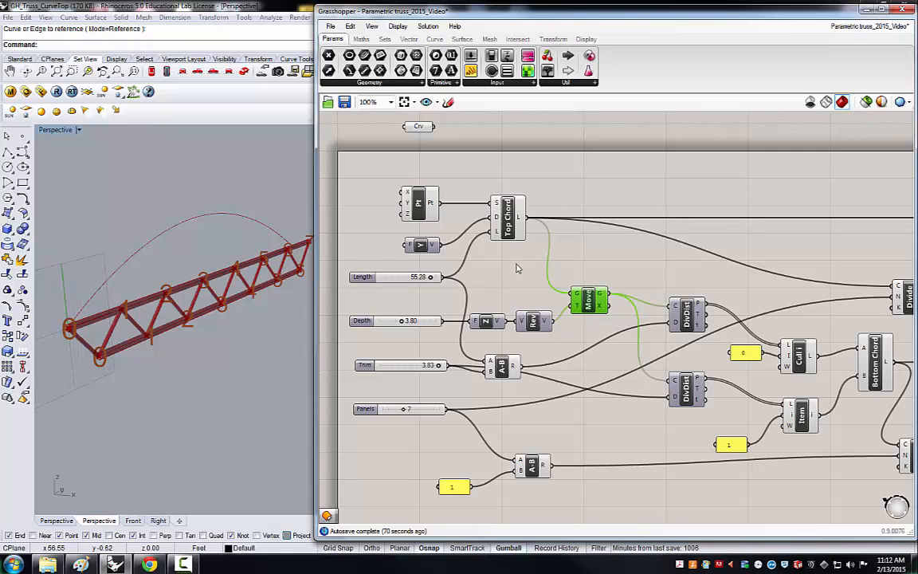
drag(359, 184, 529, 263)
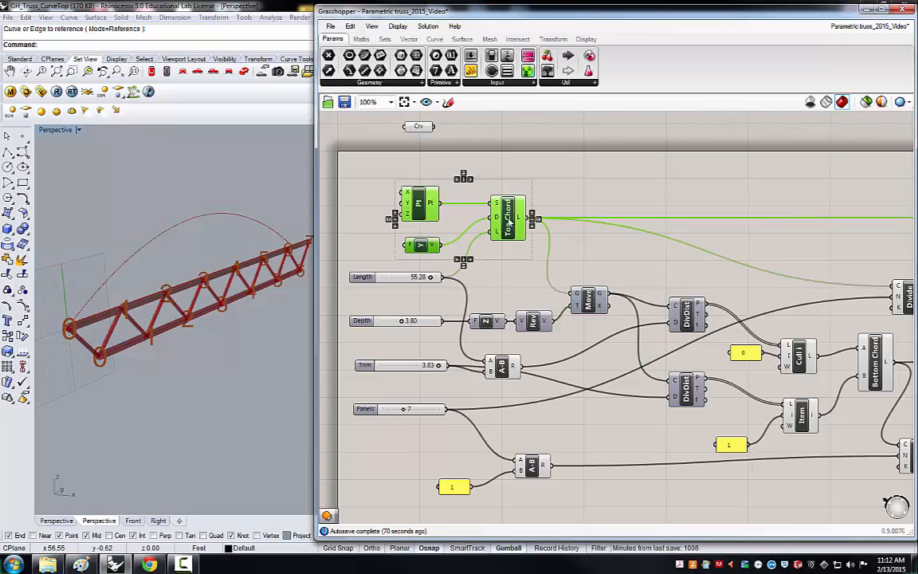
drag(508, 223, 508, 206)
click(504, 246)
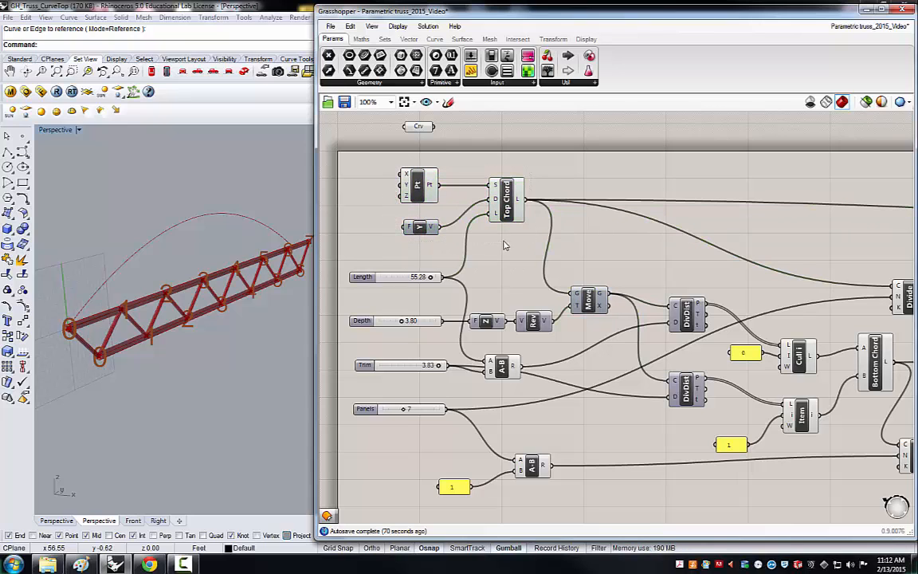
Step: Add a curve Offset component to the free space above the Move component
double_click(630, 257)
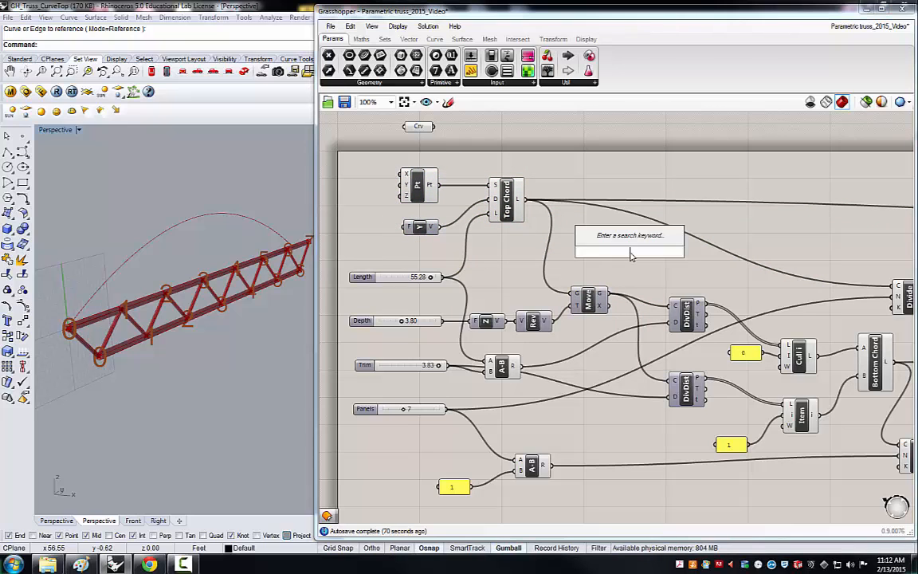
text(off)
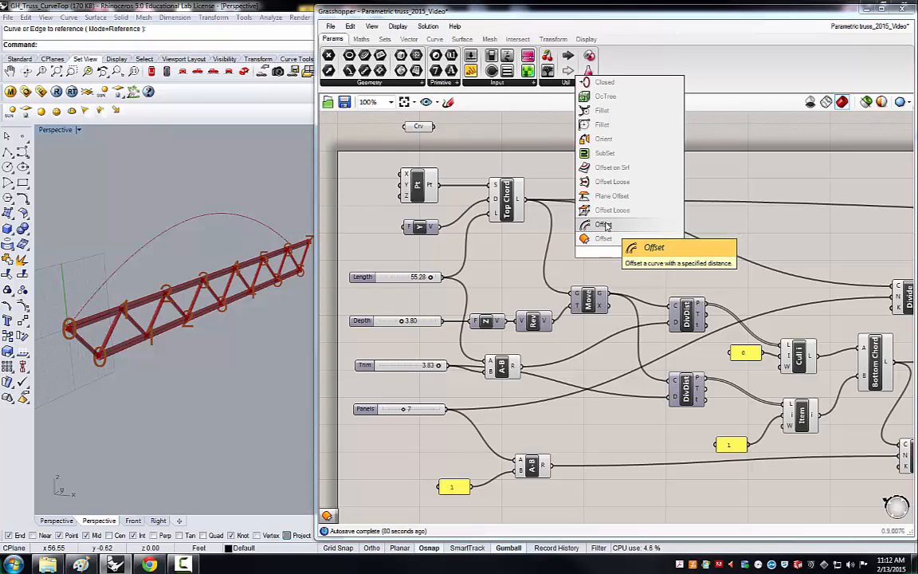
click(605, 225)
drag(629, 252, 608, 245)
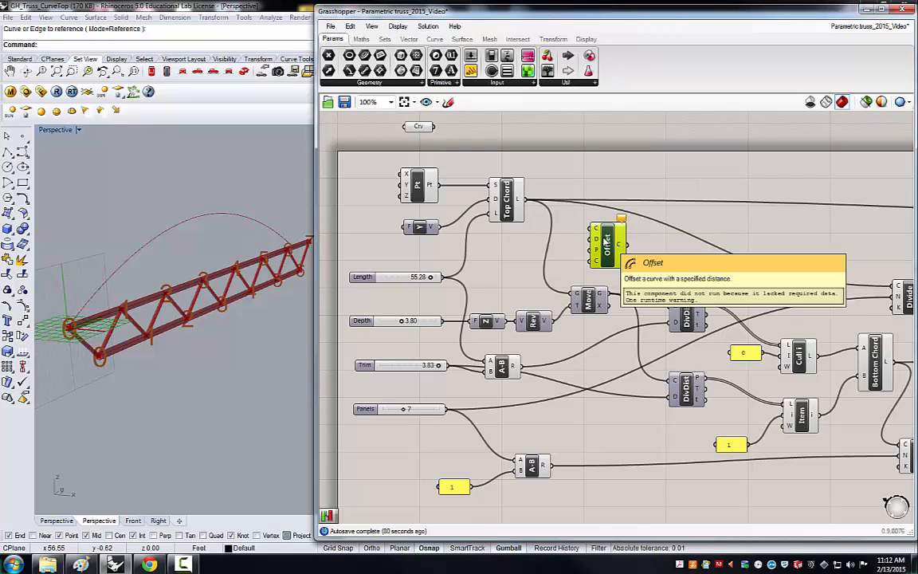
Step: Wire the Curve parameter into Offset's curve input and the Depth slider into its distance input
drag(434, 128, 488, 206)
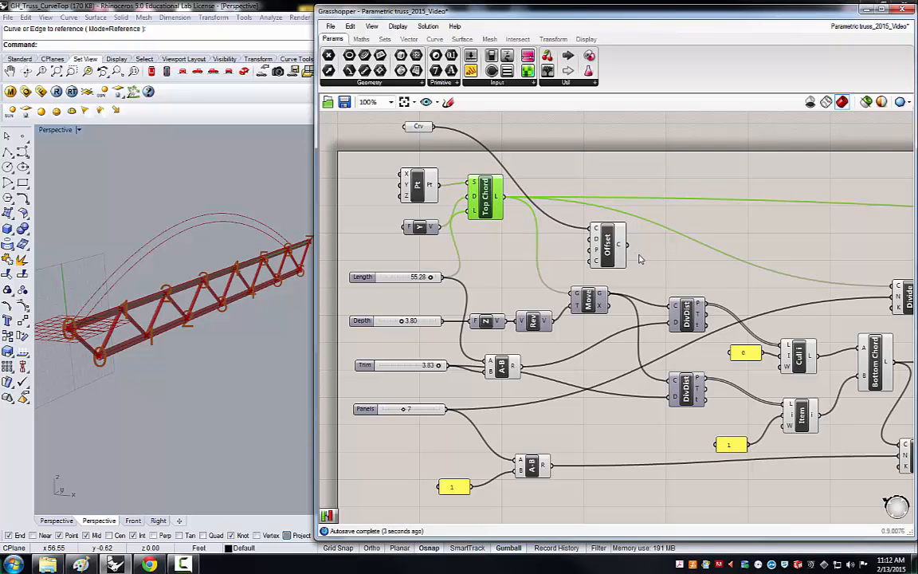
click(495, 259)
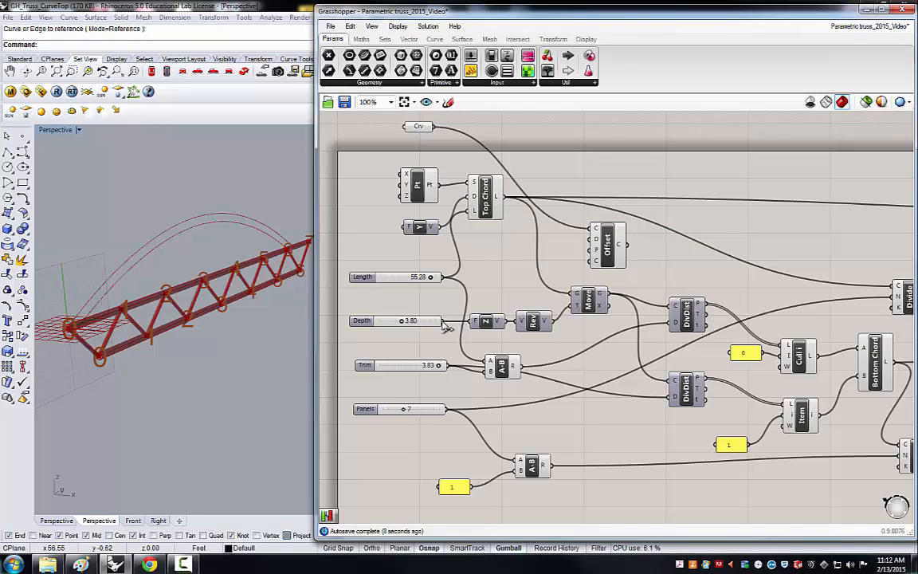
drag(443, 321, 592, 238)
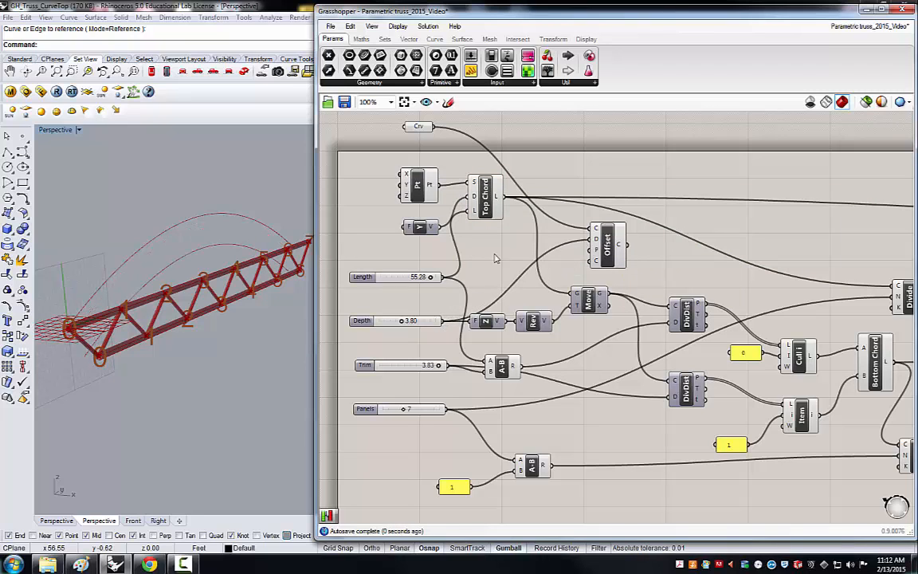
Step: Highlight the offset curve in the perspective view and set the Depth slider to 3.46
click(607, 245)
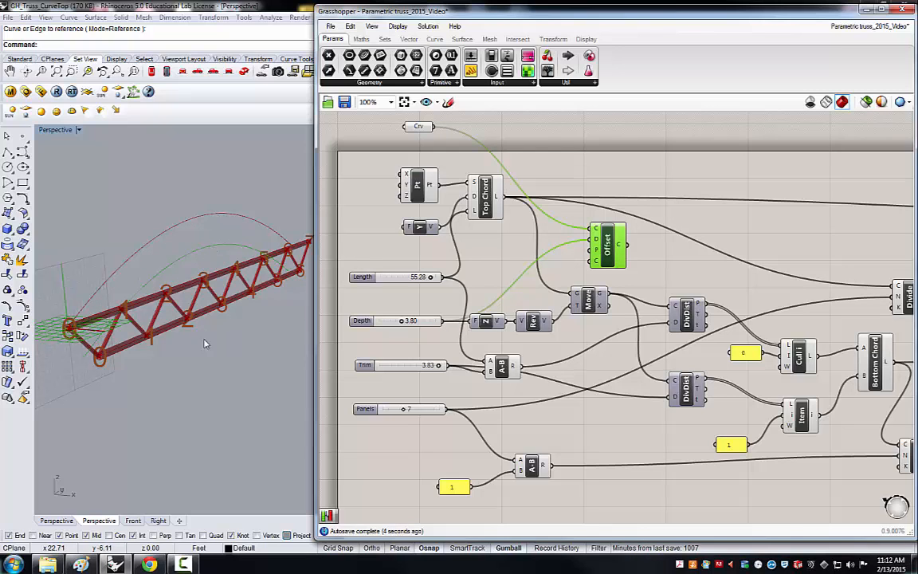
right_drag(206, 340, 184, 307)
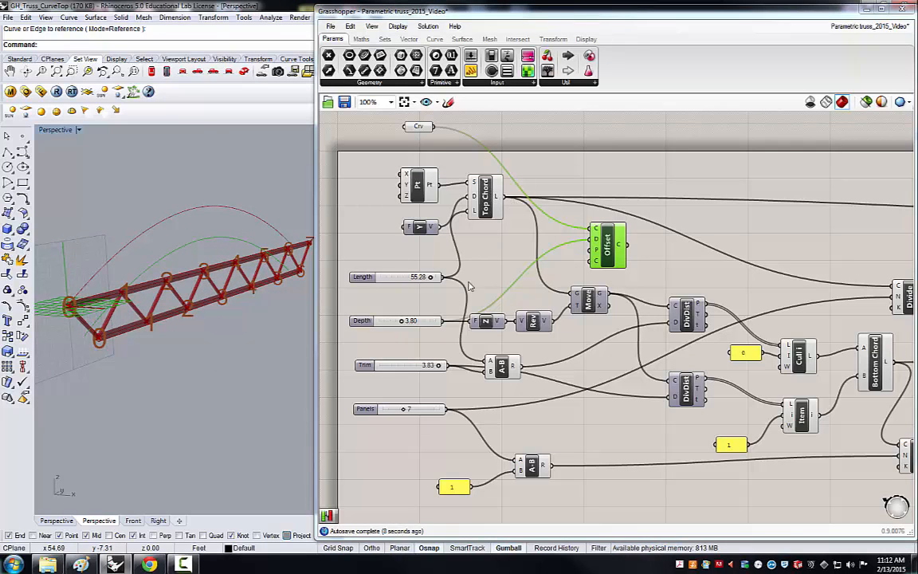
mouse_move(405, 322)
mouse_down()
mouse_move(395, 326)
mouse_move(425, 329)
mouse_move(398, 326)
mouse_up()
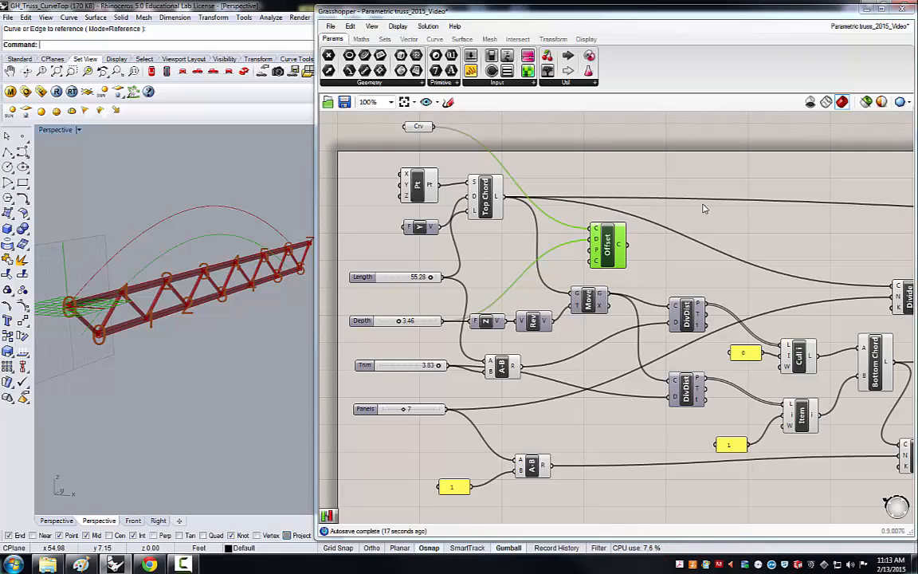
click(470, 243)
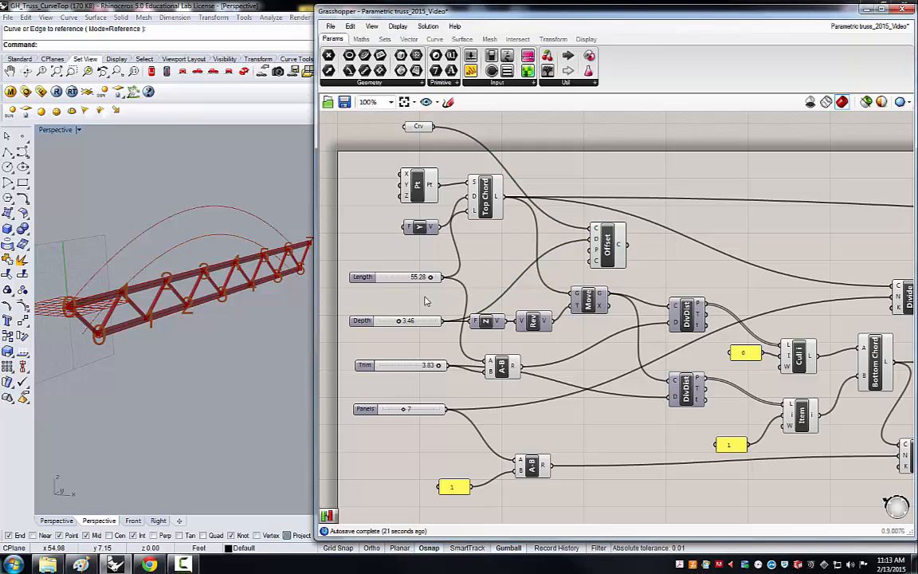
Step: Wire the Curve parameter into the curve input of the upper Divide component, replacing the Top Chord line
drag(533, 320, 503, 325)
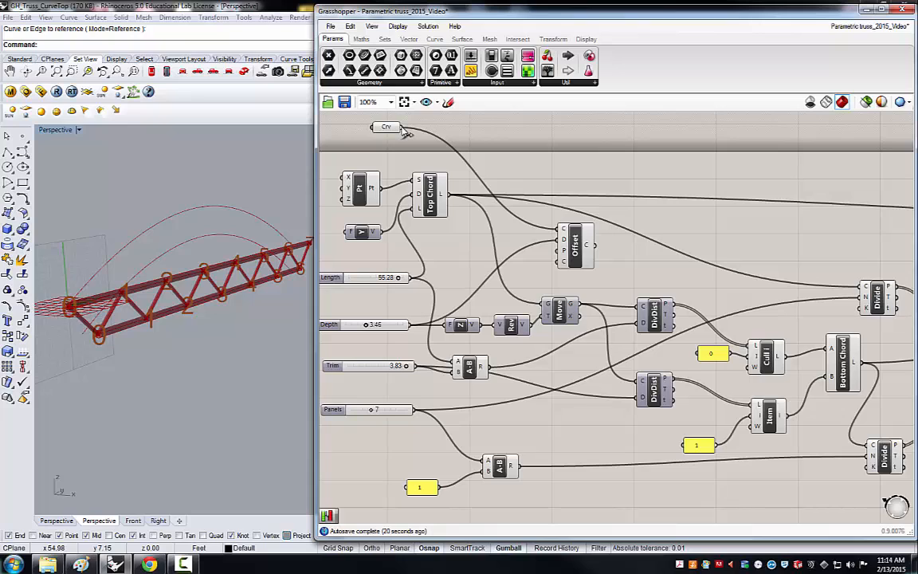
drag(402, 128, 862, 290)
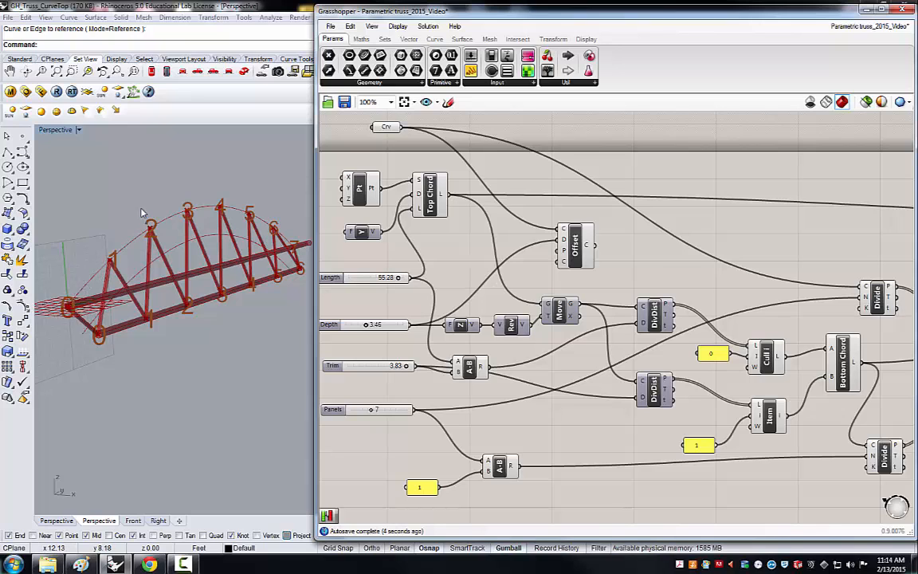
right_drag(144, 174, 120, 235)
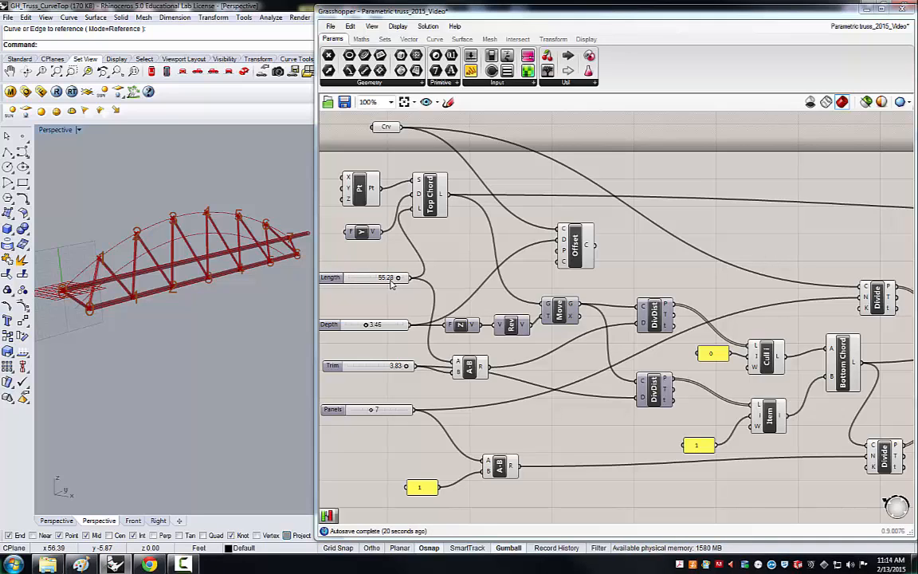
Step: Set the Length slider to 40.28 and view the truss against the arched curve
drag(398, 277, 385, 291)
click(136, 213)
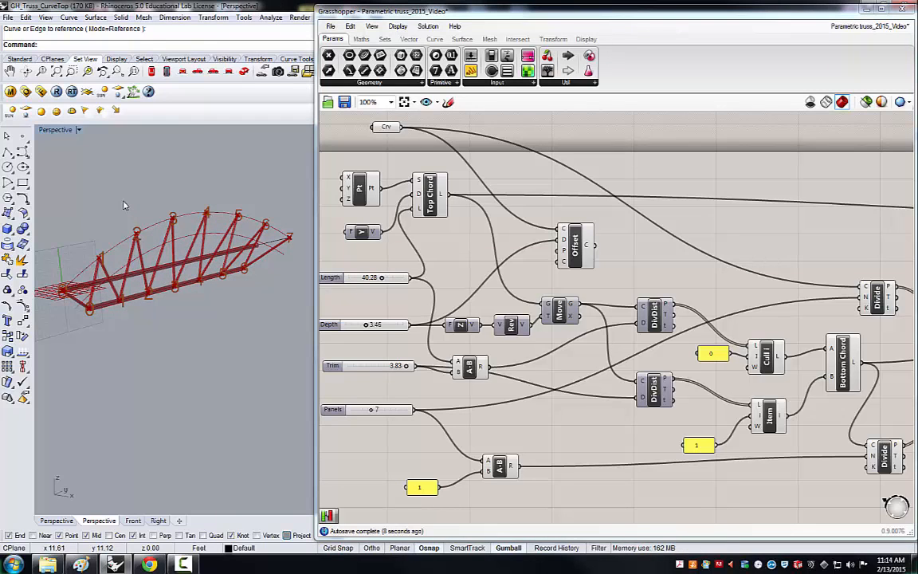
mouse_move(158, 167)
right_down()
mouse_move(162, 177)
mouse_move(154, 155)
right_up()
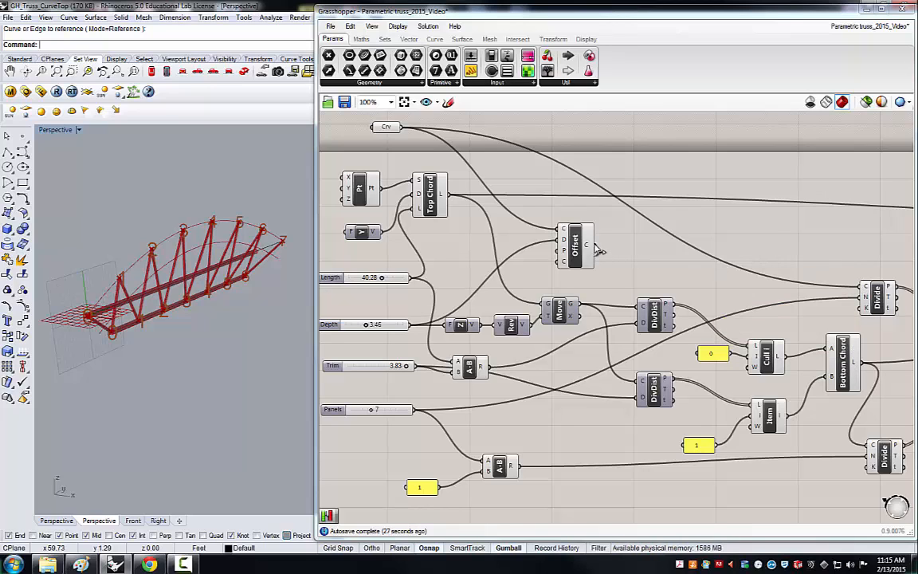
Step: Wire the Offset output into the lower Divide's curve input in place of the Bottom Chord, and inspect the web members
drag(595, 244, 867, 444)
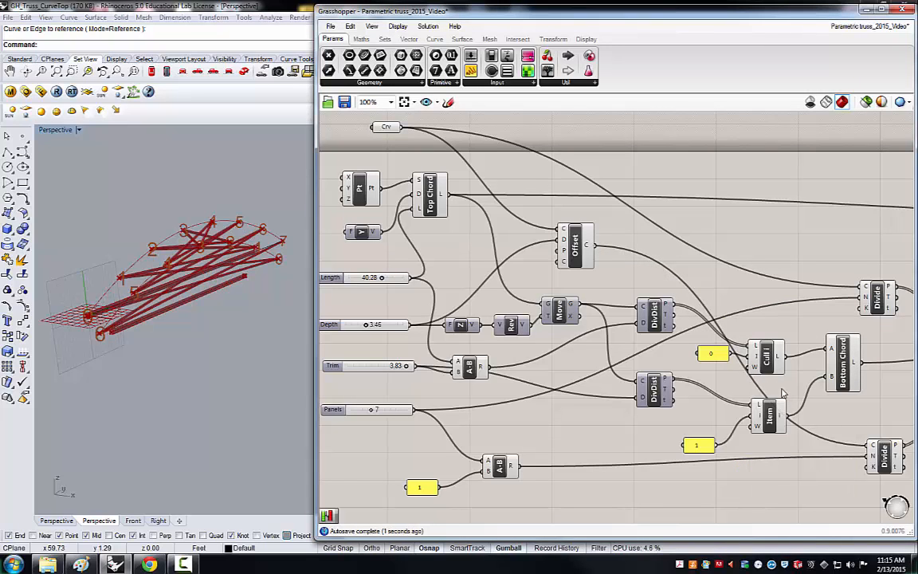
right_drag(795, 426, 690, 379)
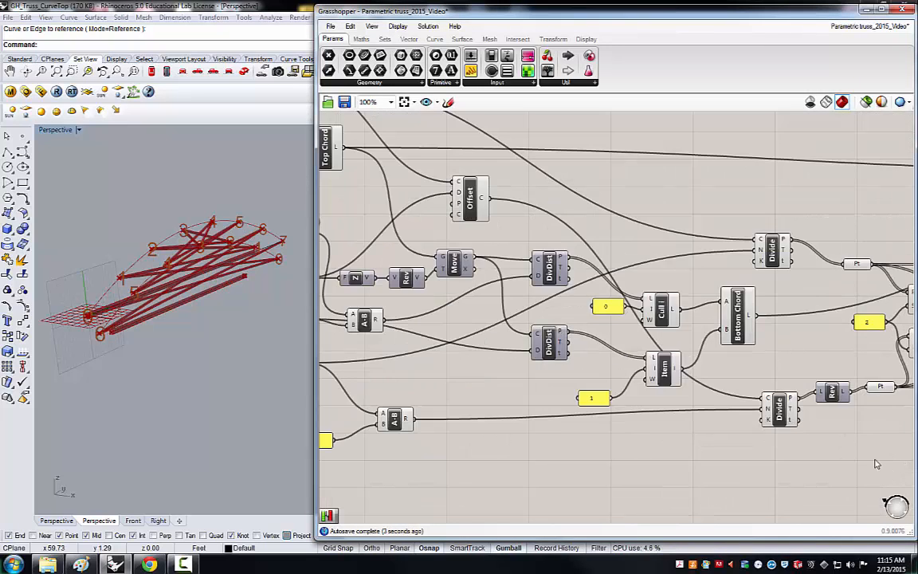
scroll(797, 298, down, 1)
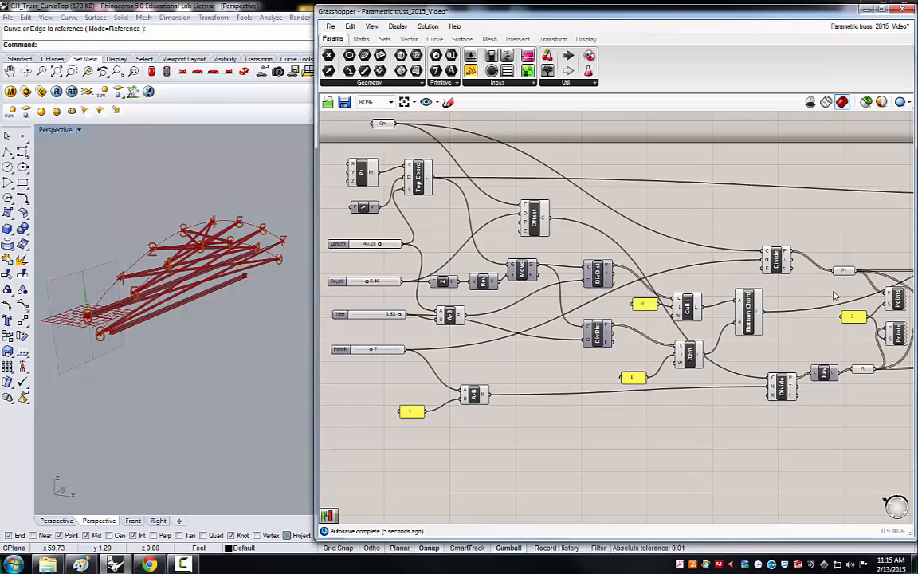
scroll(835, 296, up, 1)
scroll(191, 259, up, 1)
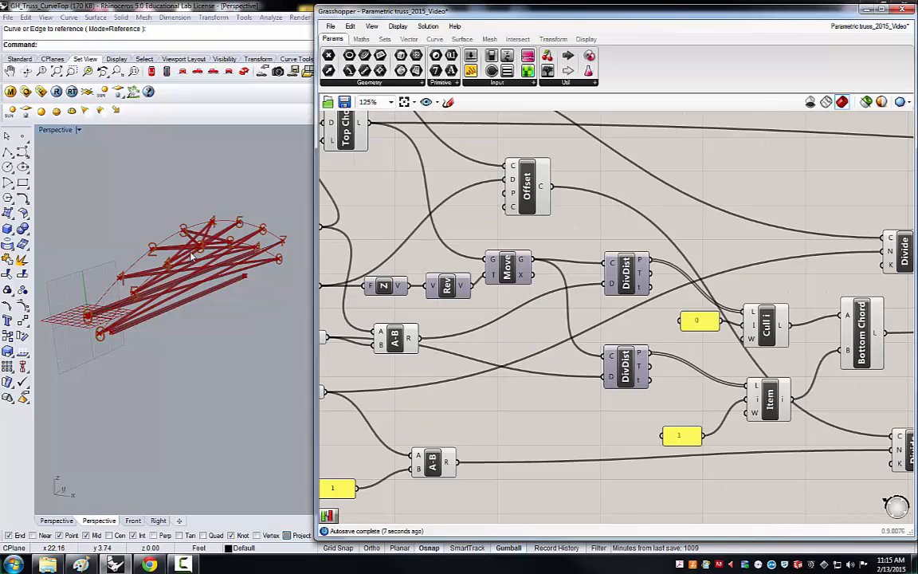
scroll(201, 253, up, 3)
scroll(201, 254, down, 4)
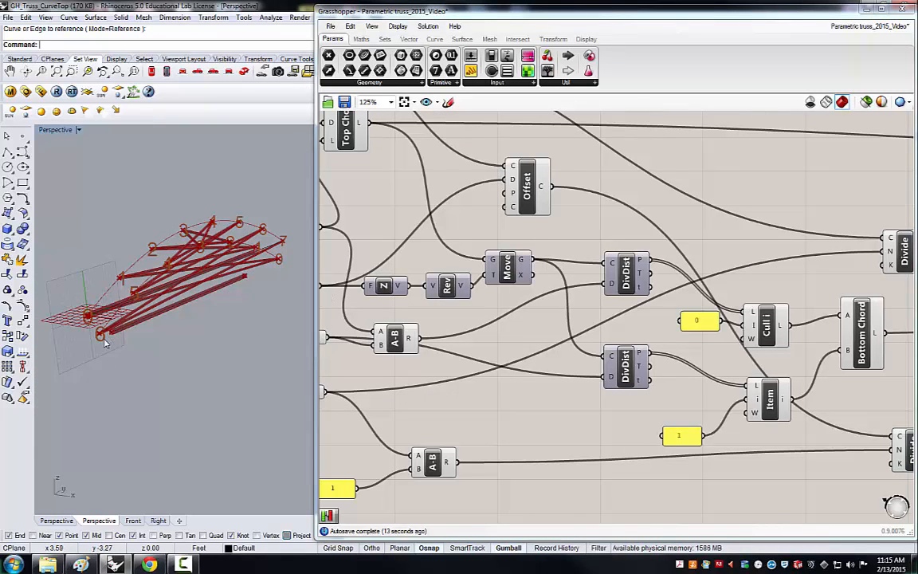
Step: Delete the Reverse List after the lower Divide and wire the Divide's points output directly into the lower Pt parameter
right_drag(157, 293, 271, 273)
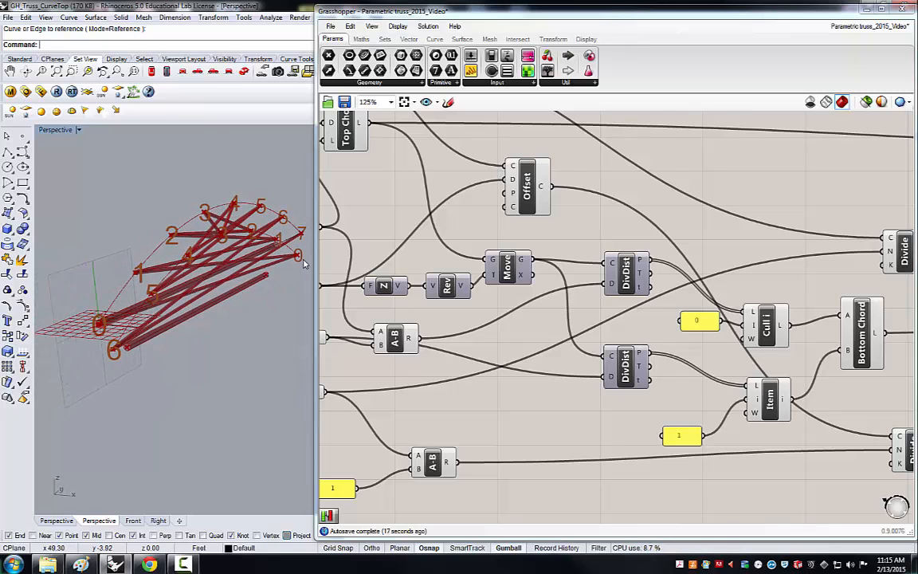
scroll(303, 263, up, 2)
scroll(303, 264, down, 2)
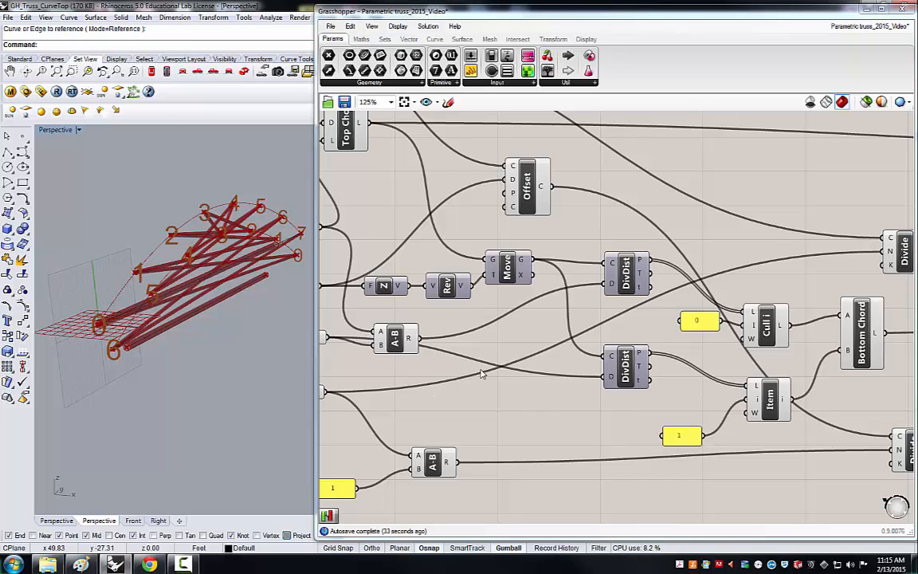
scroll(481, 373, down, 4)
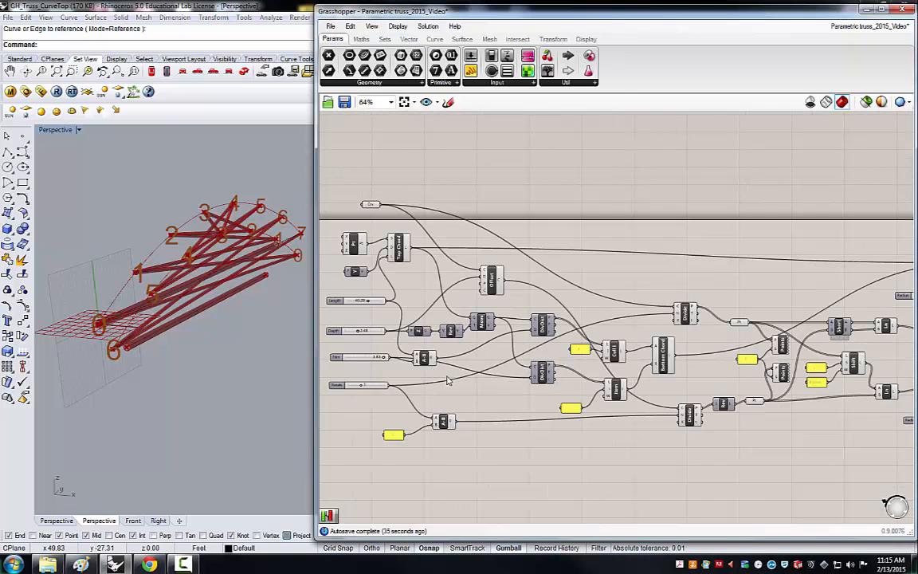
scroll(783, 422, up, 4)
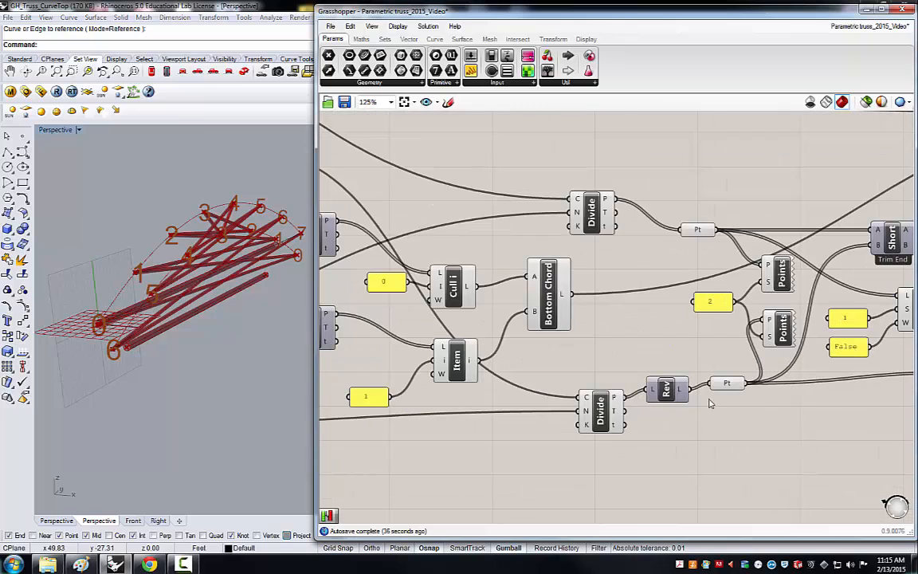
click(607, 408)
click(668, 389)
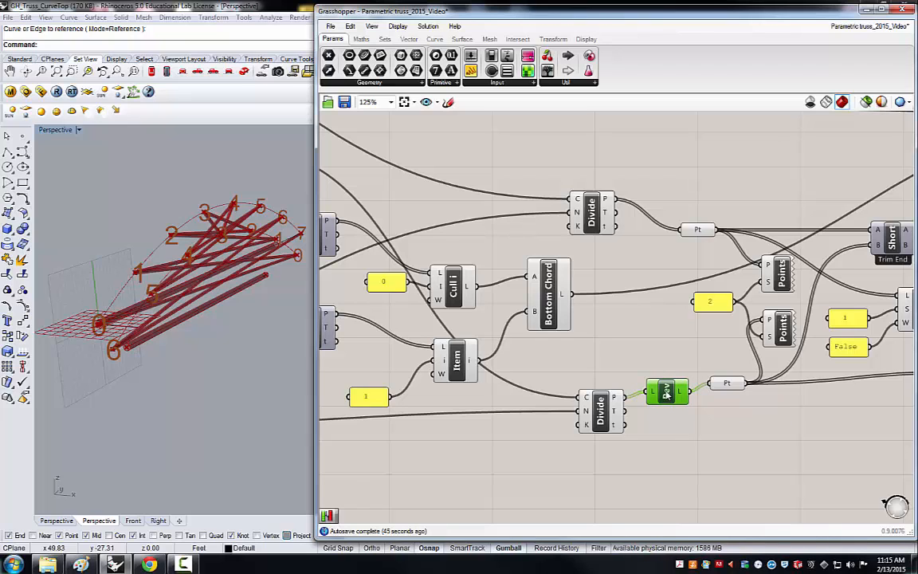
key(Delete)
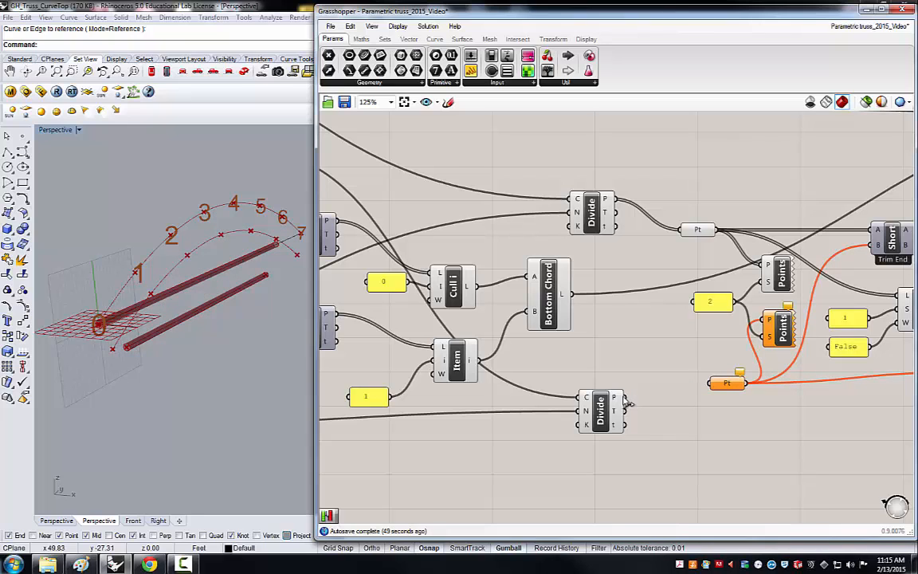
drag(625, 398, 709, 383)
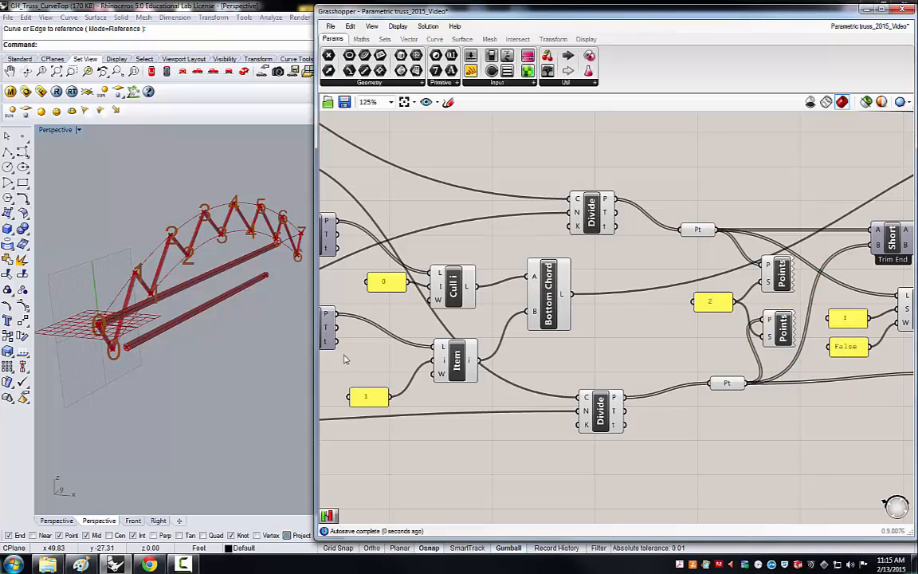
Step: Inspect the web members in the perspective view and move the lower Divide slightly closer to its Pt parameter
right_drag(143, 282, 100, 279)
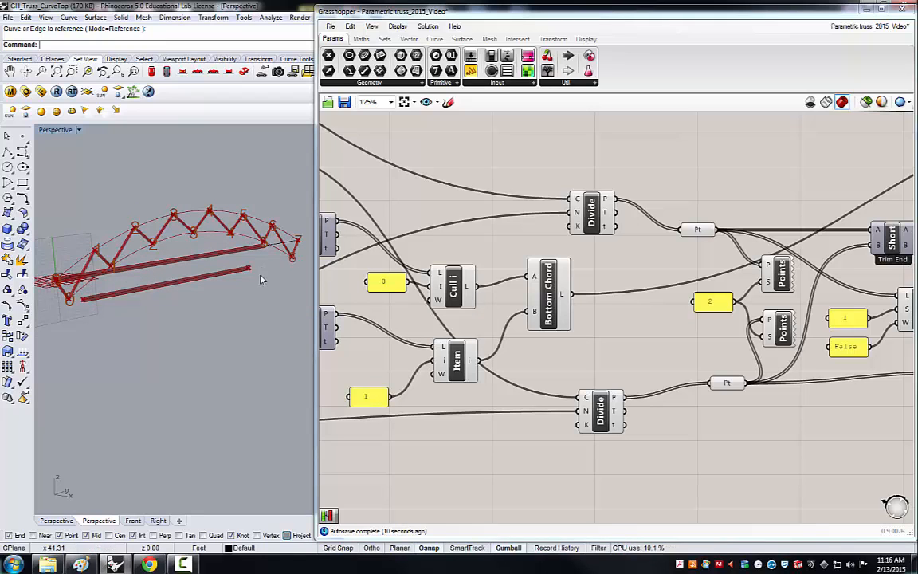
right_drag(199, 289, 237, 298)
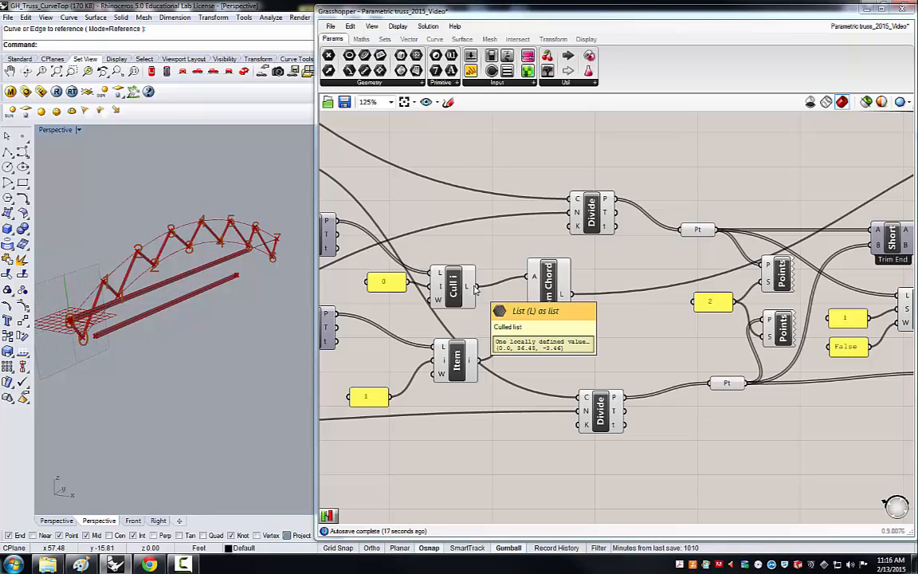
click(605, 418)
drag(605, 417, 615, 416)
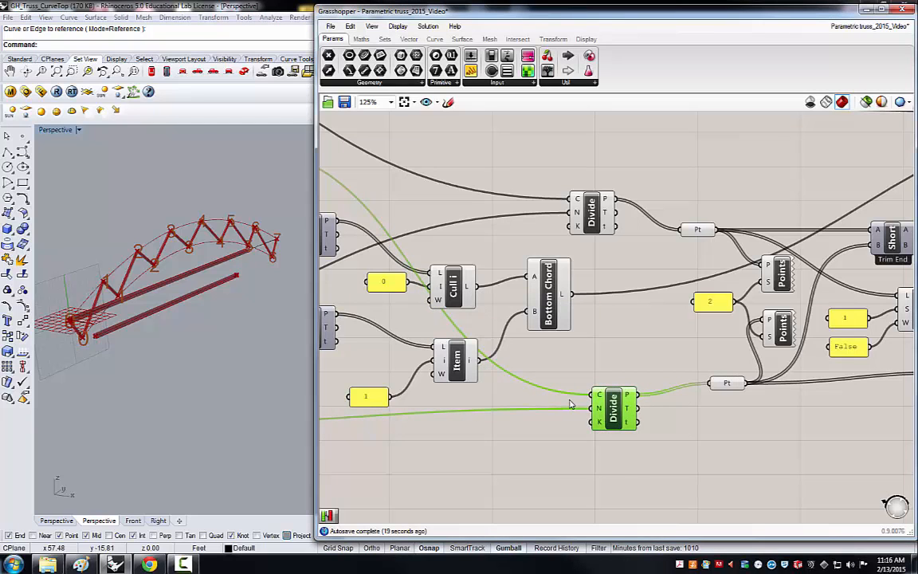
Step: Add an unconnected Reverse List component to the canvas just below the lower Divide's point output
scroll(580, 391, down, 3)
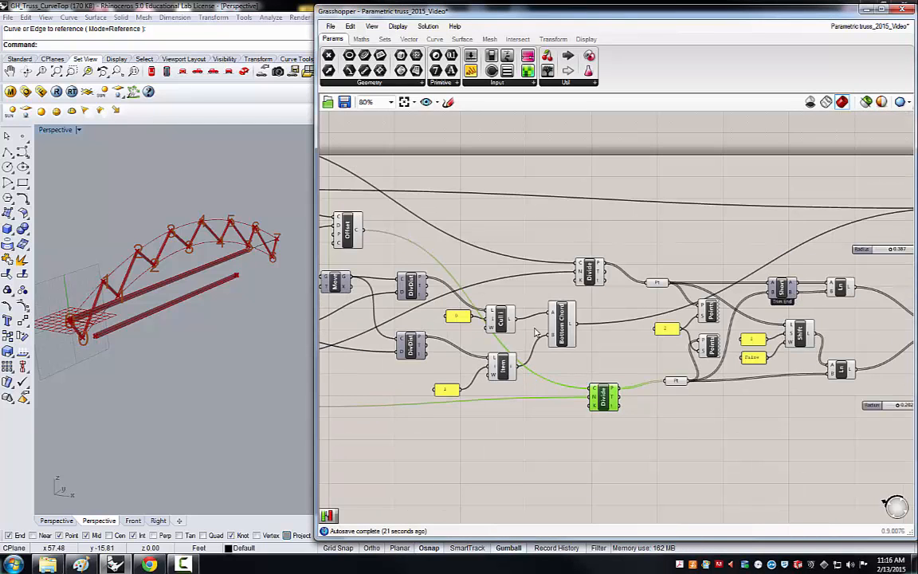
scroll(536, 332, up, 1)
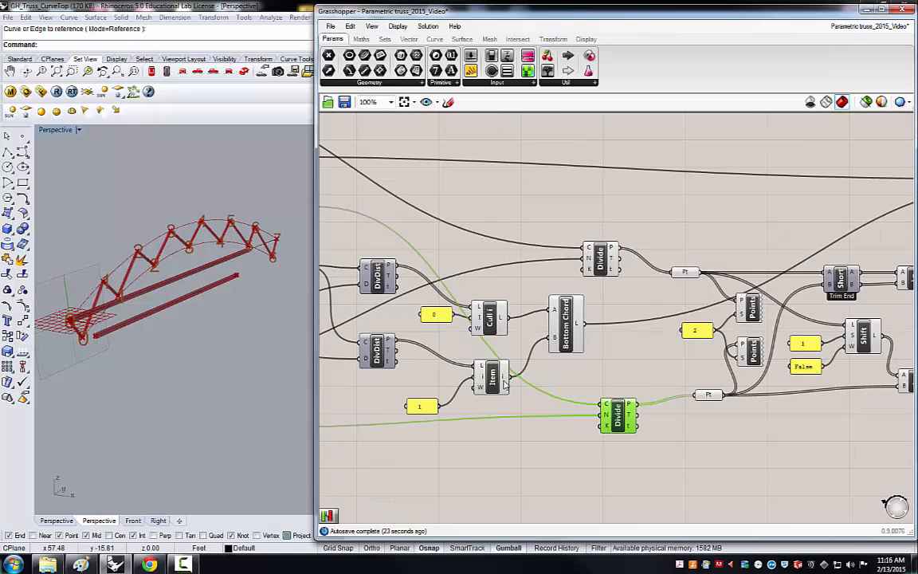
double_click(672, 446)
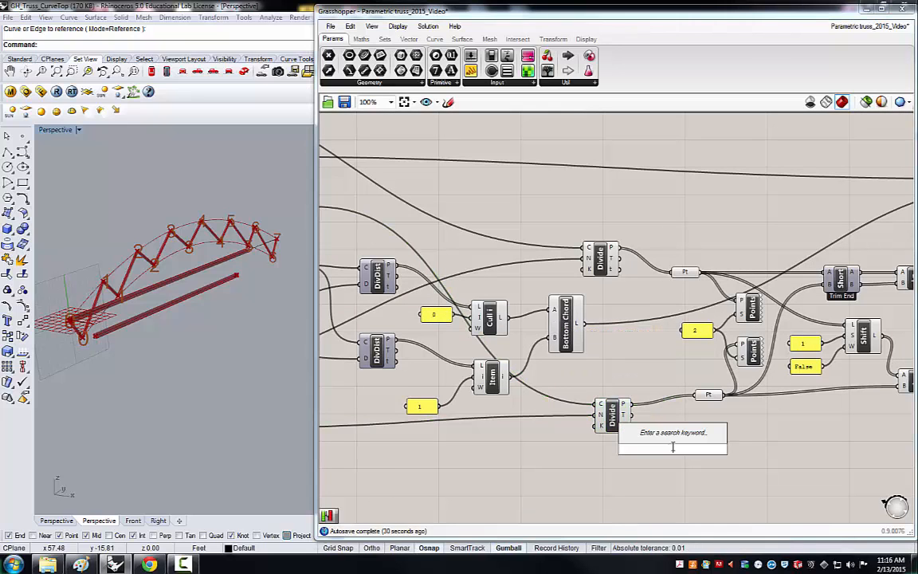
text(reverse)
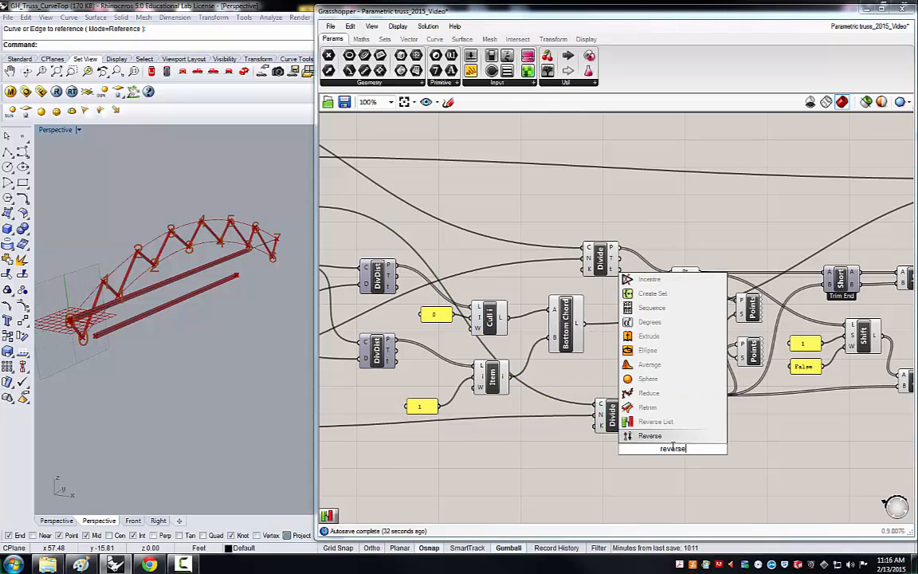
click(651, 421)
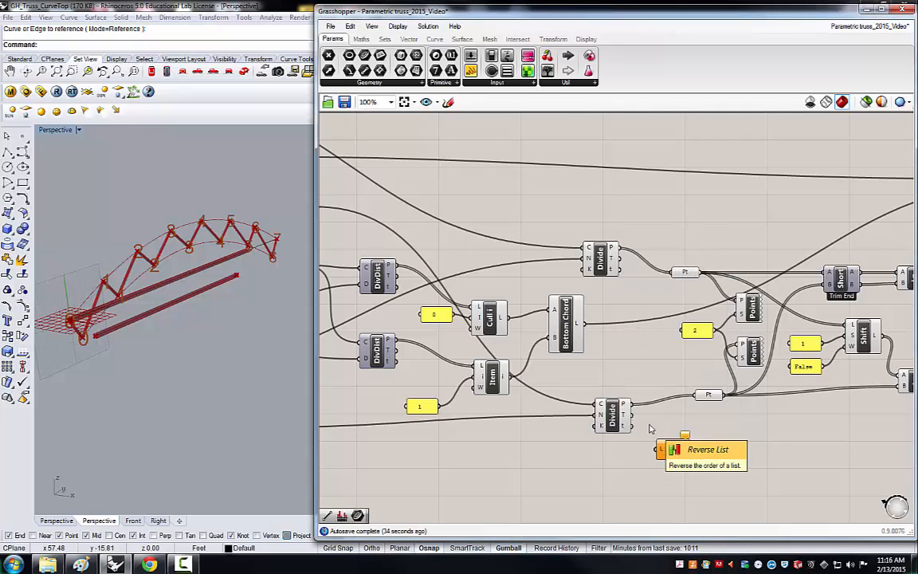
drag(678, 452, 693, 445)
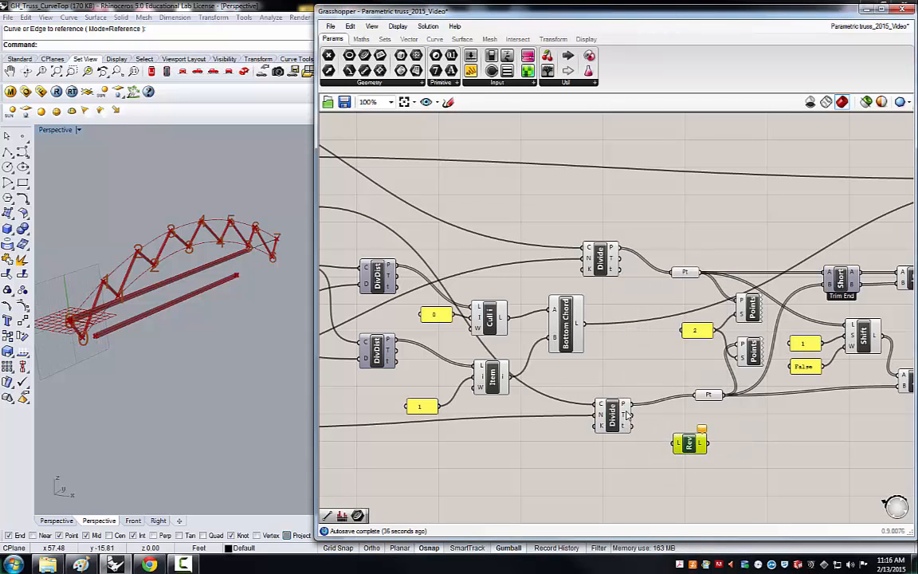
click(692, 416)
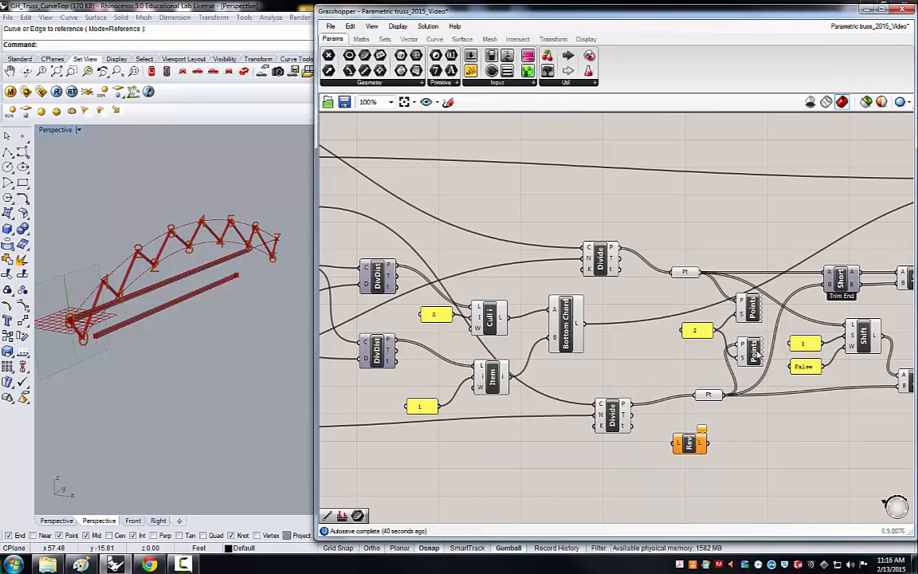
Step: Wire the Curve parameter into the curve input of the upper pipe component, replacing the Top Chord and Bottom Chord lines
scroll(764, 359, down, 1)
scroll(756, 357, down, 1)
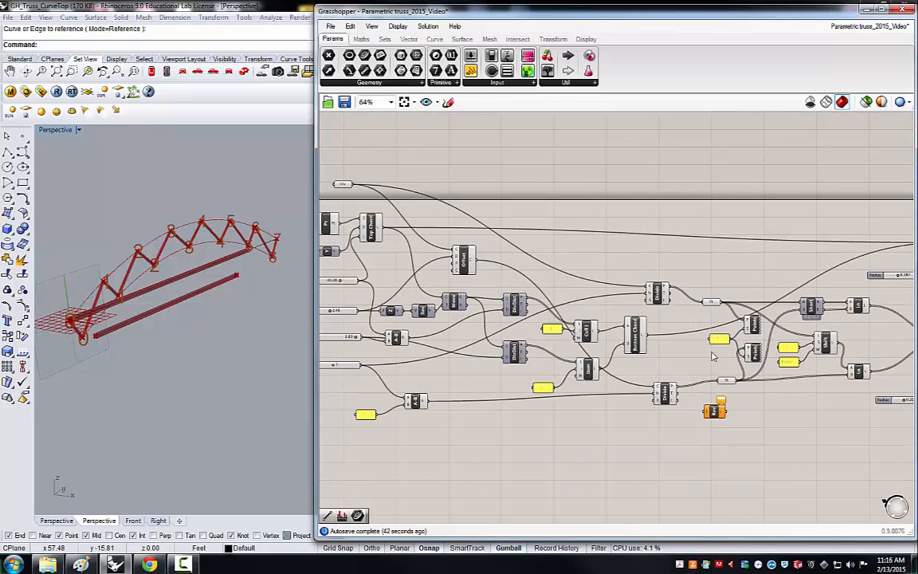
scroll(530, 375, down, 1)
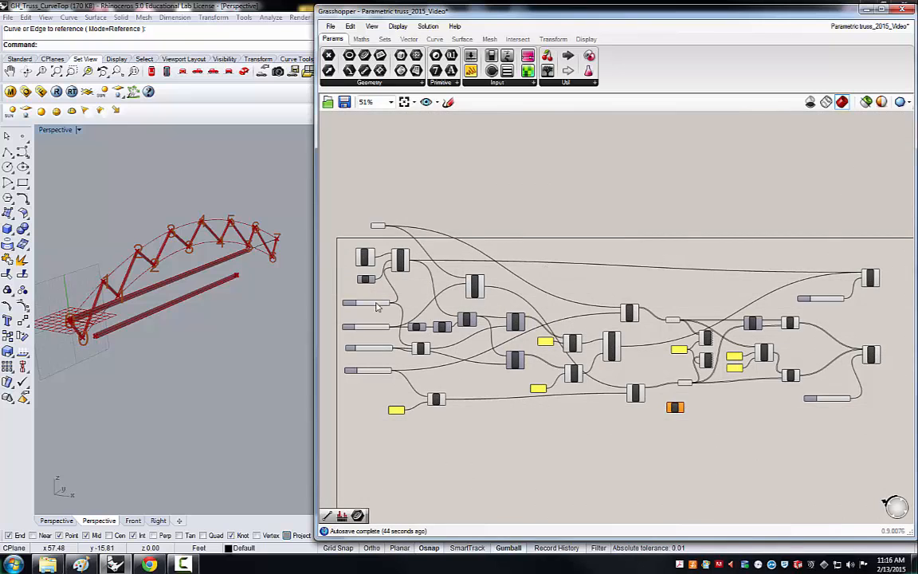
scroll(384, 258, up, 1)
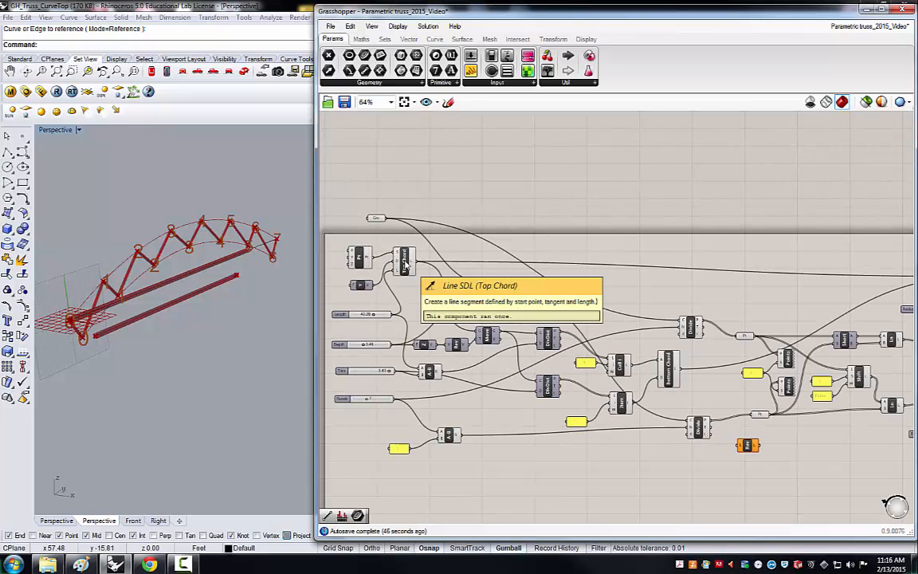
click(404, 261)
scroll(366, 284, down, 1)
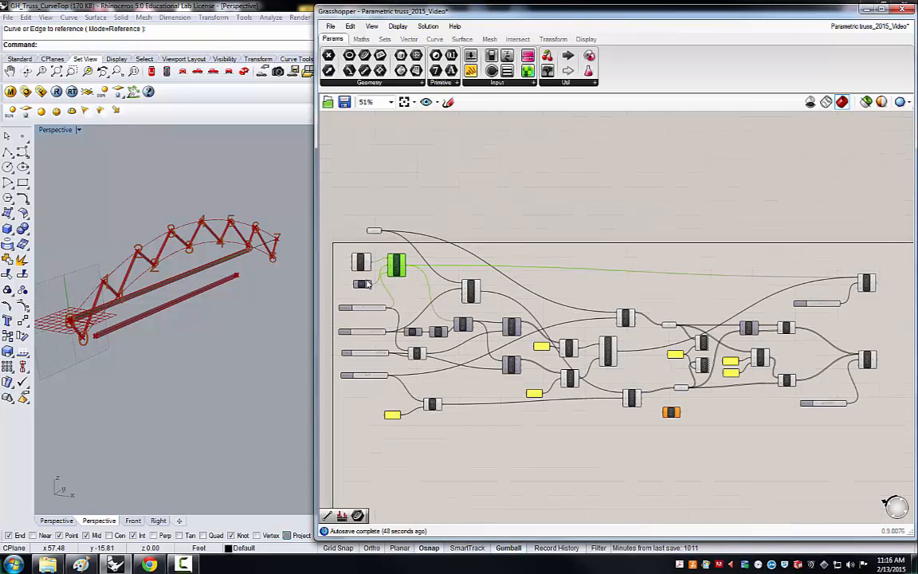
scroll(412, 229, up, 1)
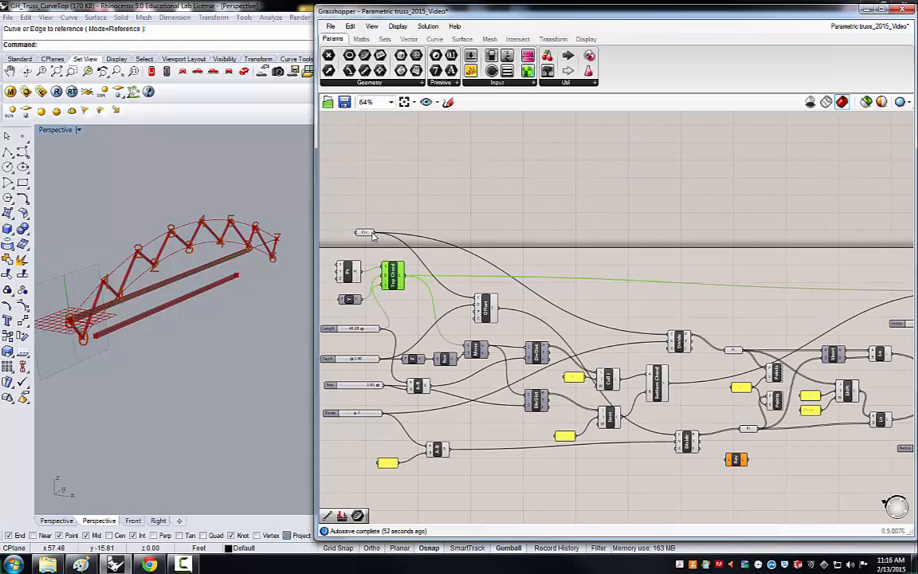
scroll(372, 235, down, 1)
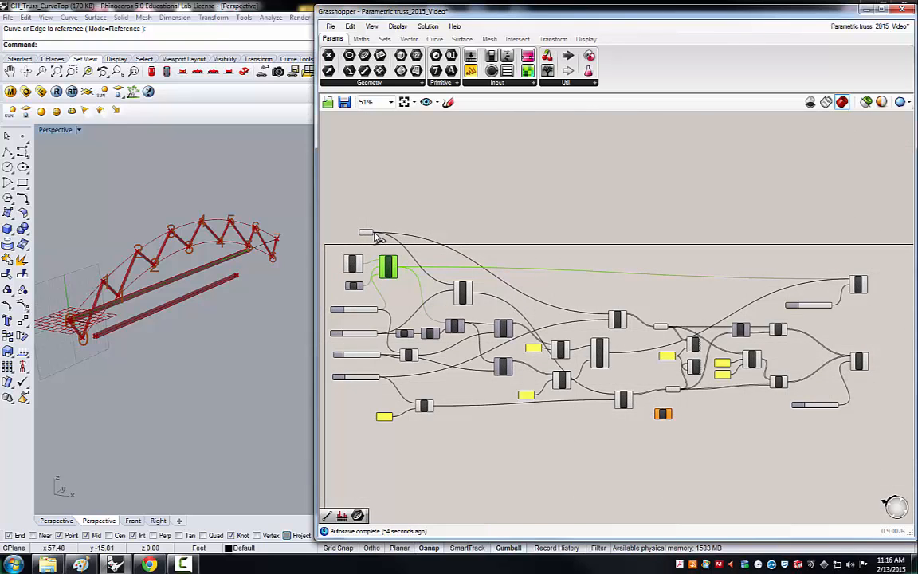
drag(372, 233, 856, 284)
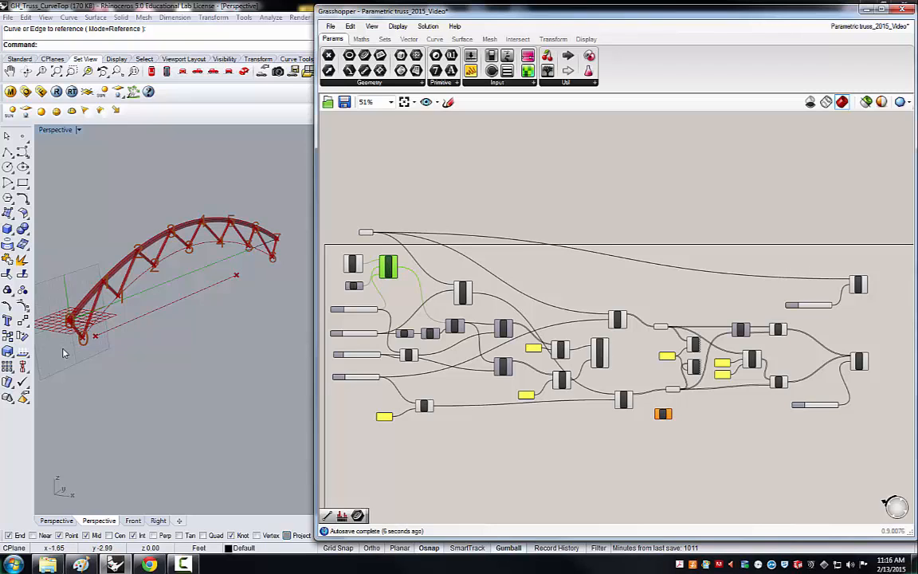
Step: Shift the Curve parameter slightly away from its wires and check its connection to the upper pipe component
click(365, 233)
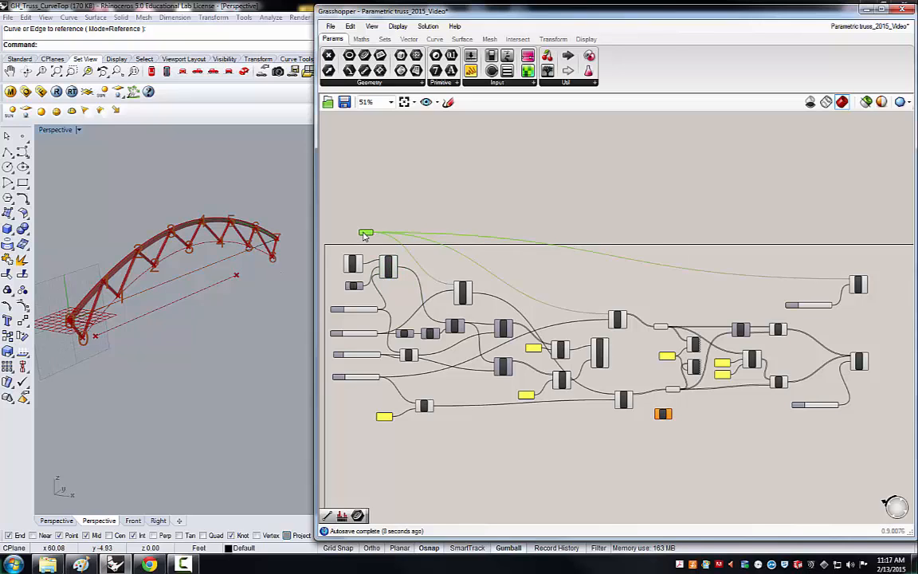
drag(365, 234, 355, 231)
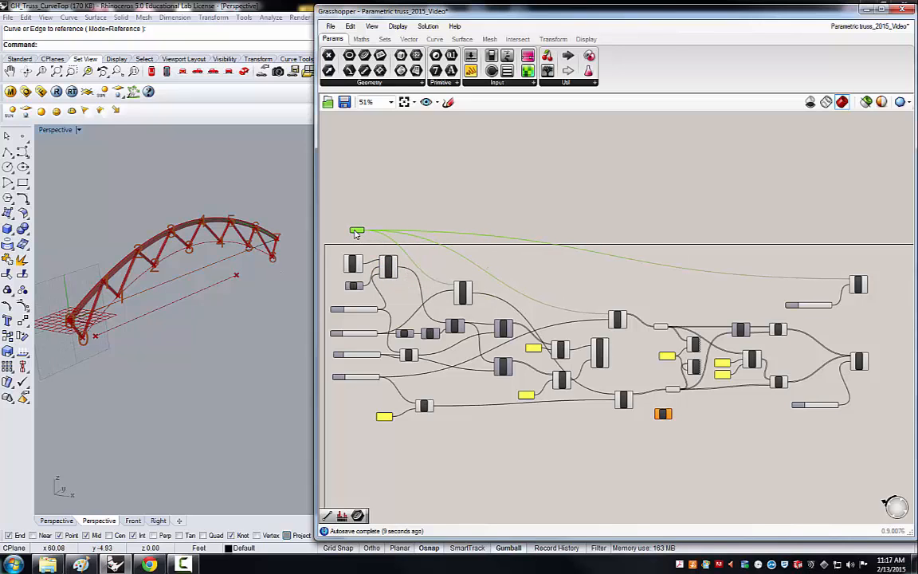
click(859, 286)
click(649, 274)
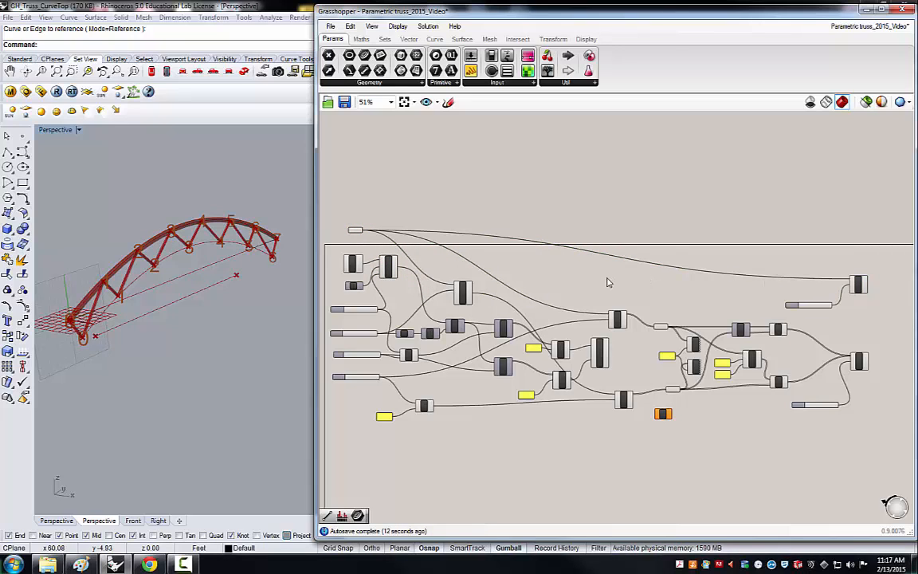
Step: Wire the Offset output into the upper pipe component's curve input as an additional source alongside the Curve parameter
scroll(643, 390, up, 3)
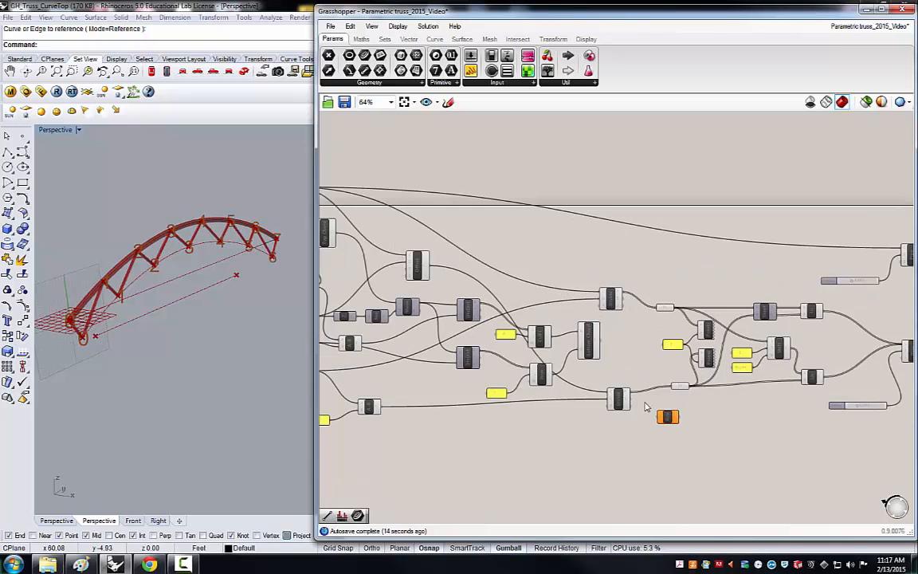
scroll(605, 375, down, 4)
scroll(591, 371, up, 4)
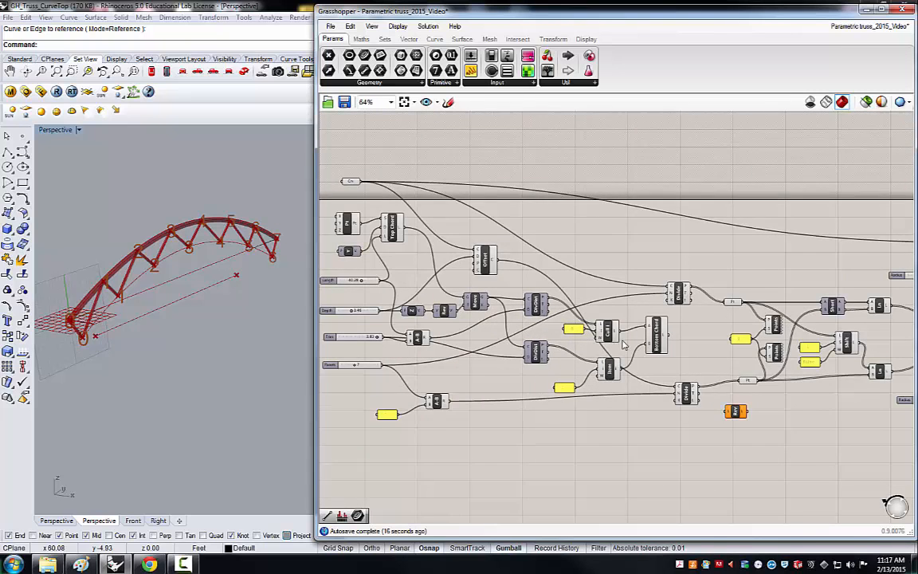
scroll(622, 341, up, 1)
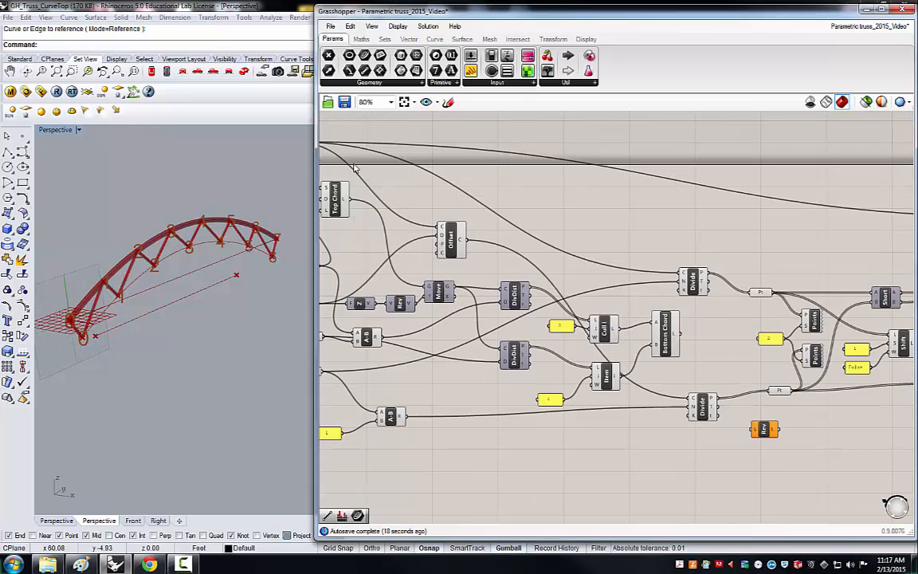
scroll(380, 273, down, 4)
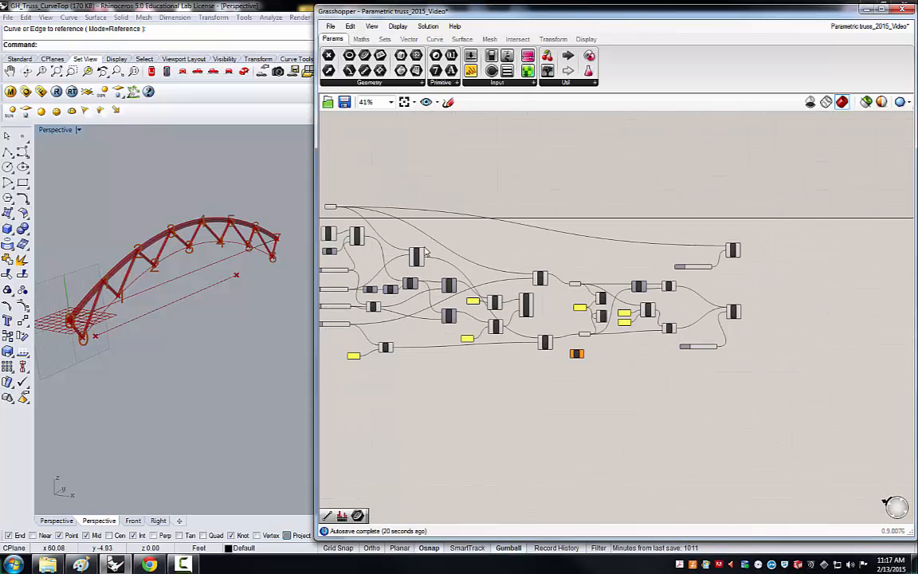
drag(427, 263, 730, 251)
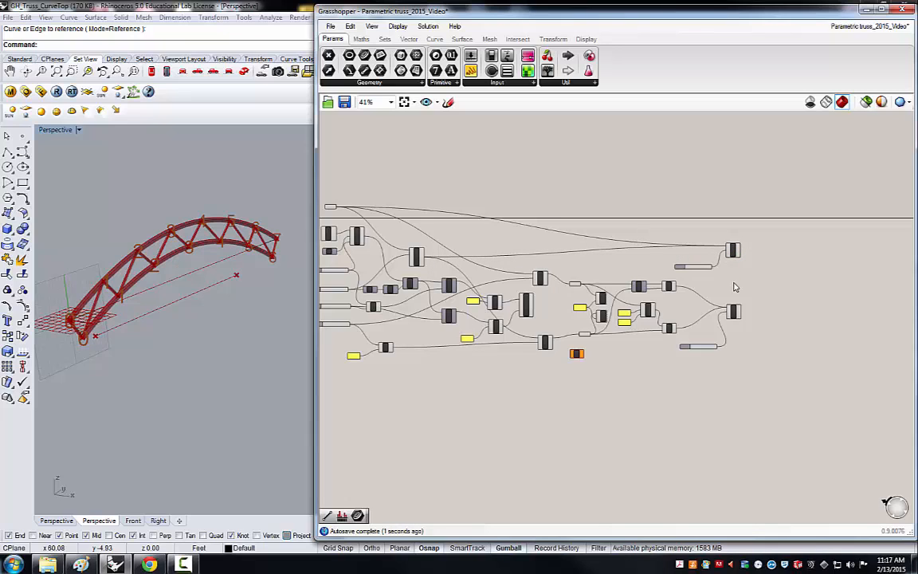
Step: Highlight the piped chords and examine the arched truss in the perspective view alongside the full definition
click(732, 251)
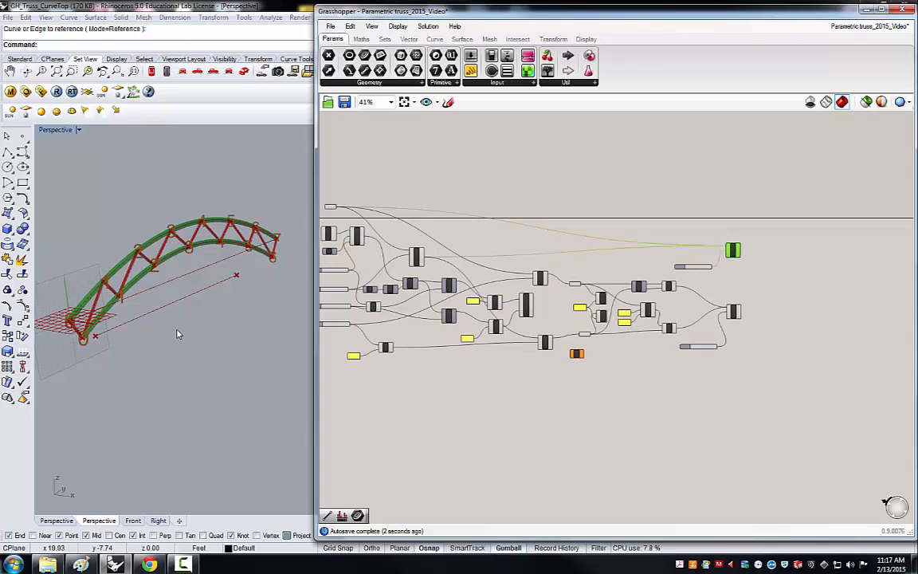
right_drag(159, 295, 204, 324)
click(584, 237)
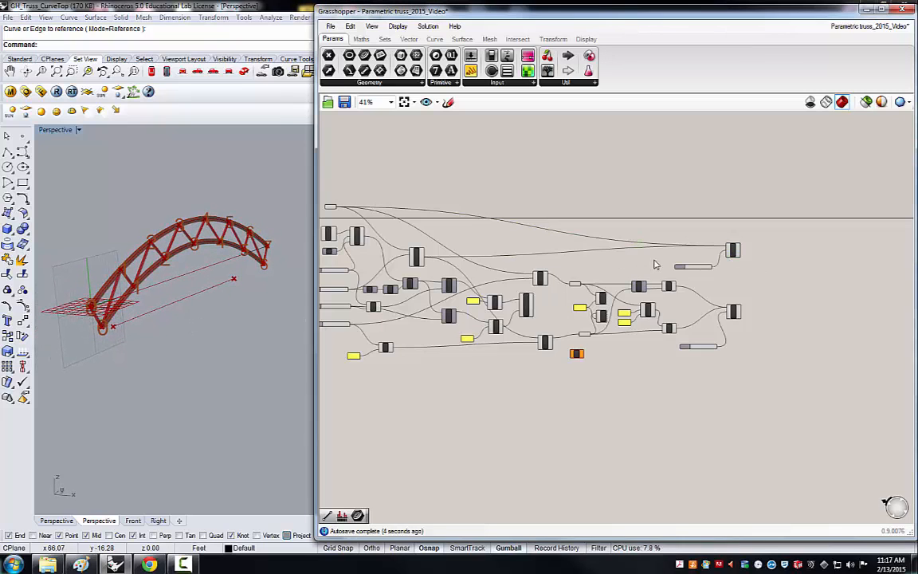
scroll(646, 242, down, 2)
scroll(705, 283, up, 2)
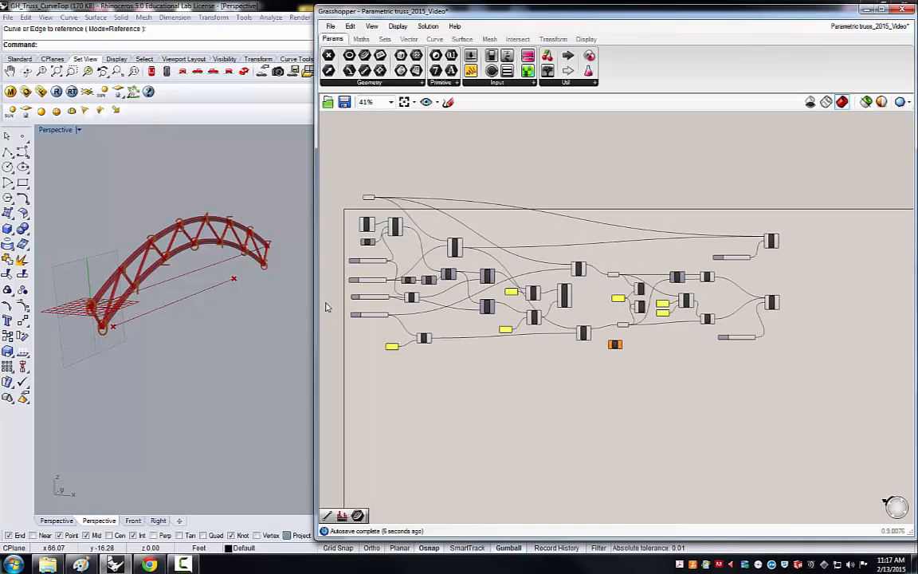
Step: Disconnect the Top Chord line from the geometry input of the Move component
scroll(412, 247, up, 2)
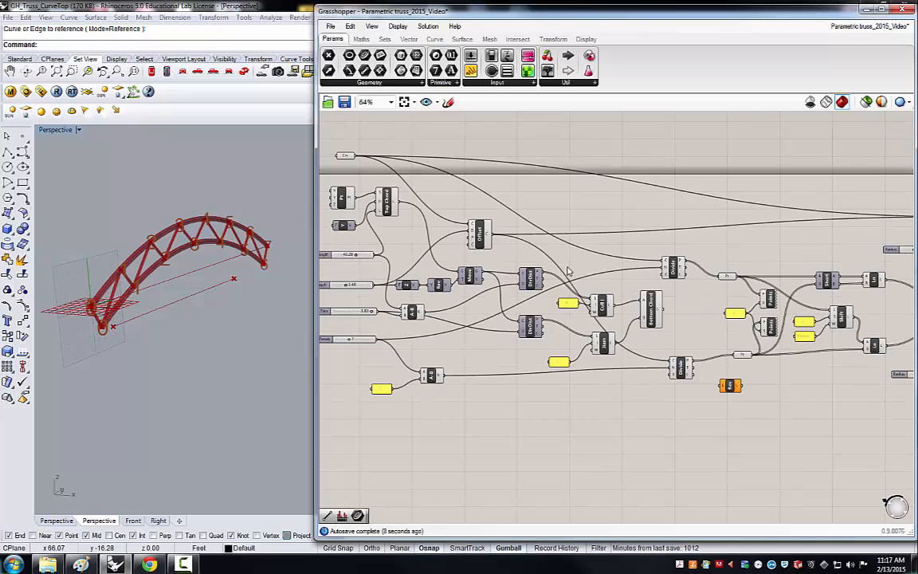
scroll(568, 271, down, 1)
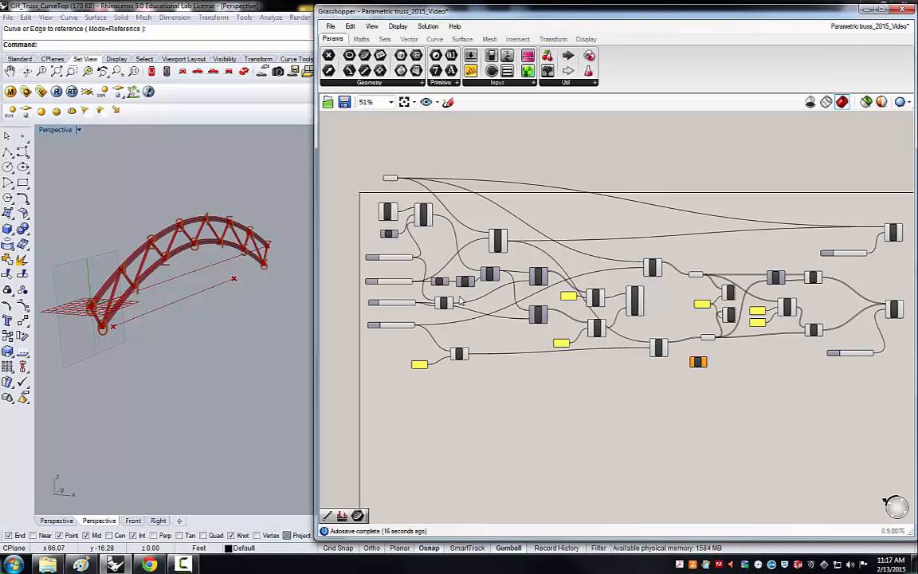
scroll(460, 300, up, 2)
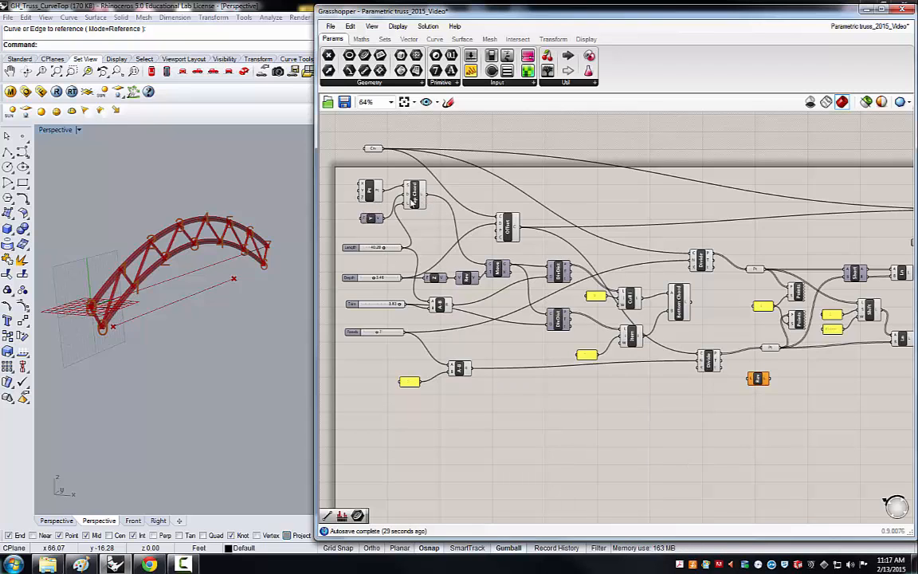
right_click(489, 268)
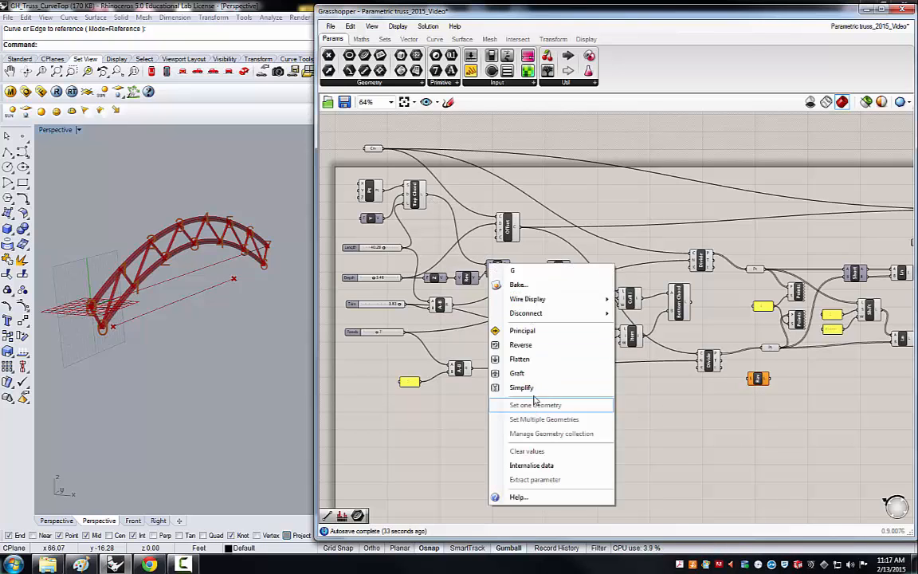
mouse_move(542, 314)
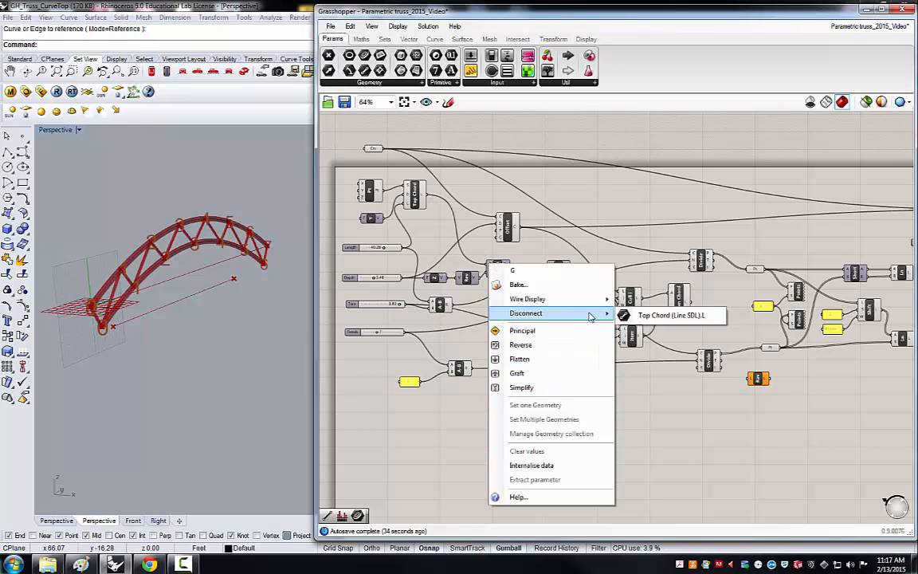
click(641, 313)
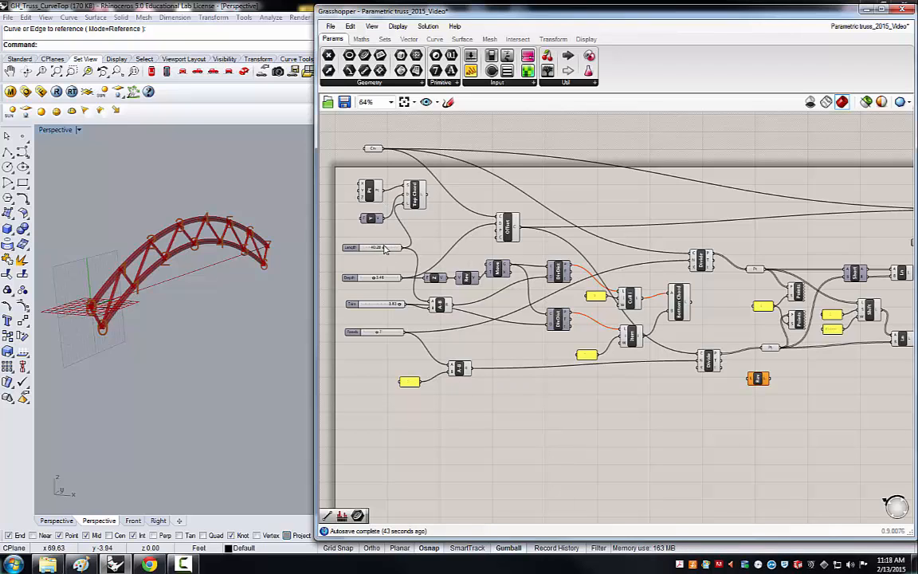
Step: Delete the Length slider together with the point, Y vector and Top Chord components of the old straight chord
drag(385, 250, 382, 251)
drag(499, 271, 502, 268)
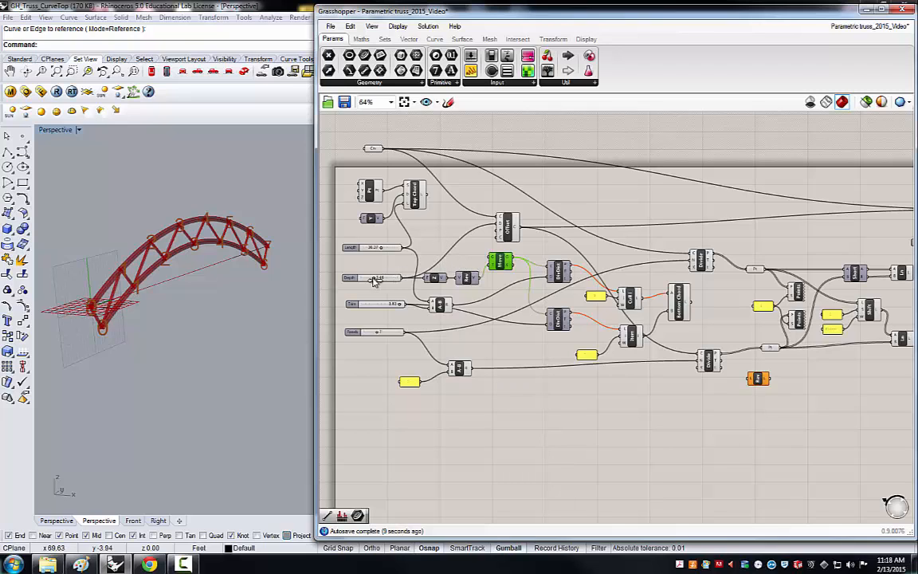
drag(371, 250, 372, 280)
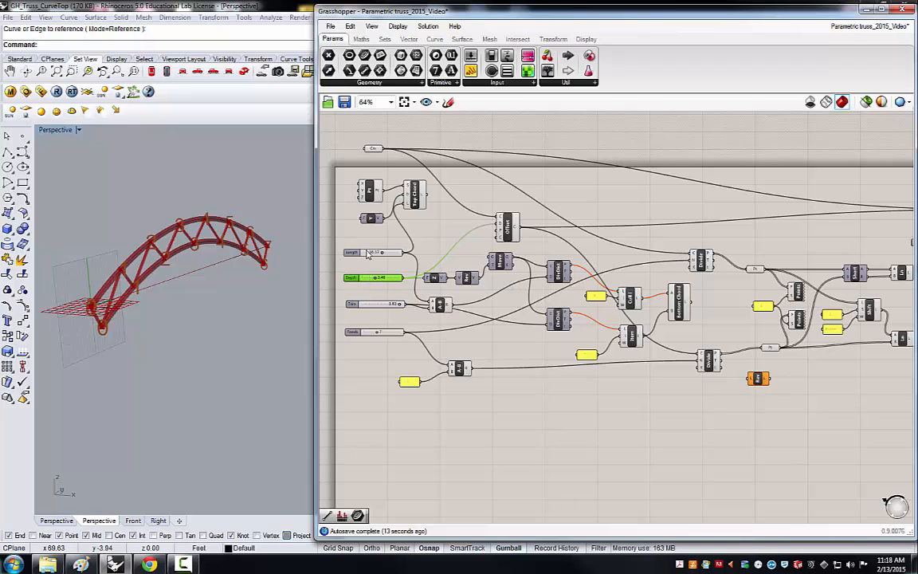
click(367, 252)
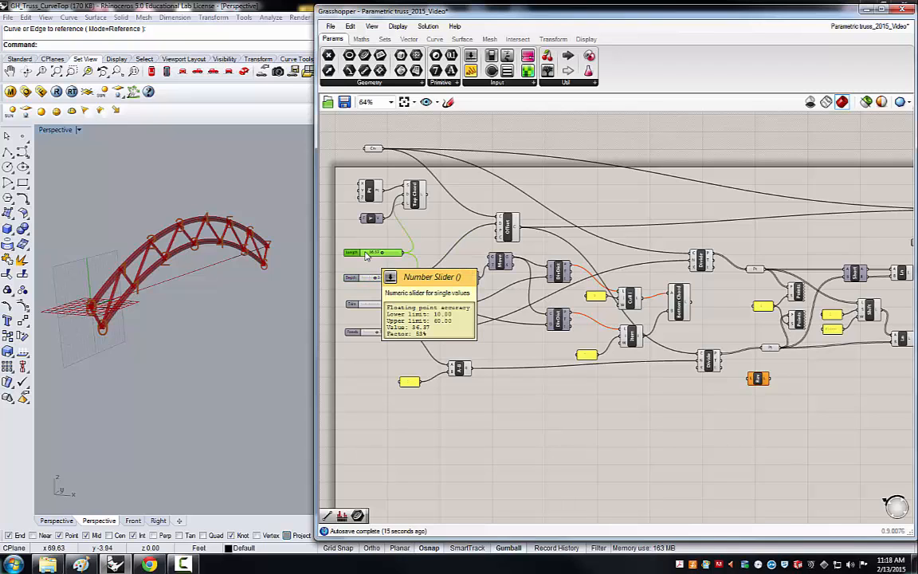
key(Delete)
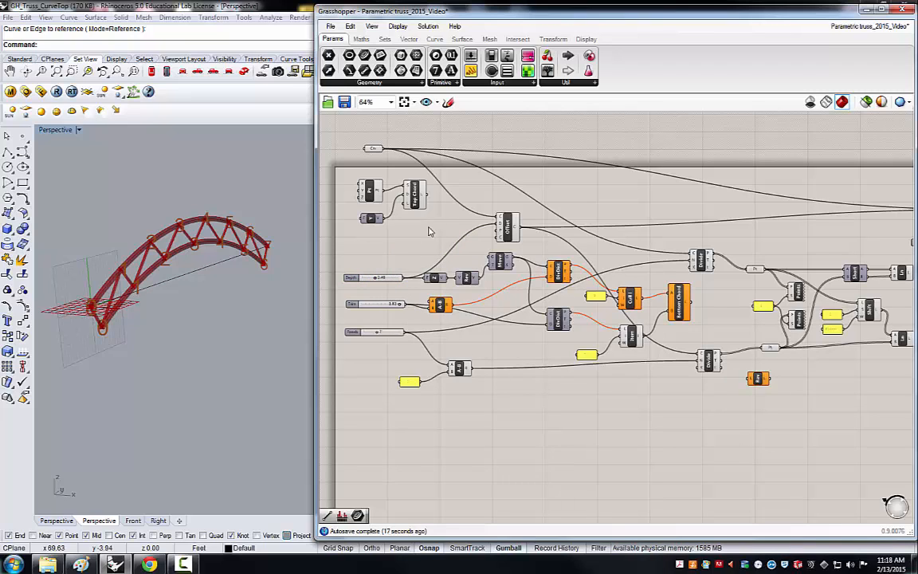
drag(428, 231, 351, 172)
key(Delete)
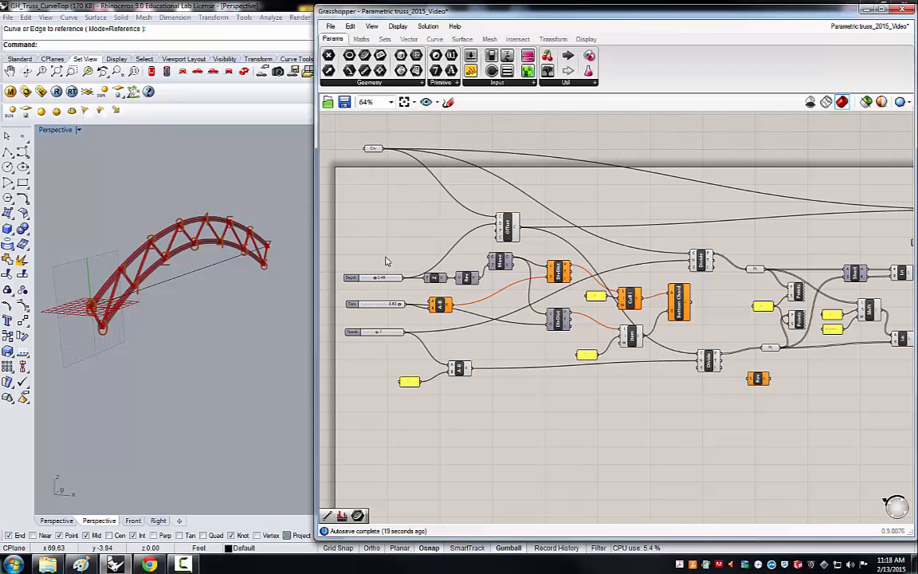
Step: Delete the slider between Depth and Panels that feeds the upper A-B subtraction and the lower DivDist component
click(371, 305)
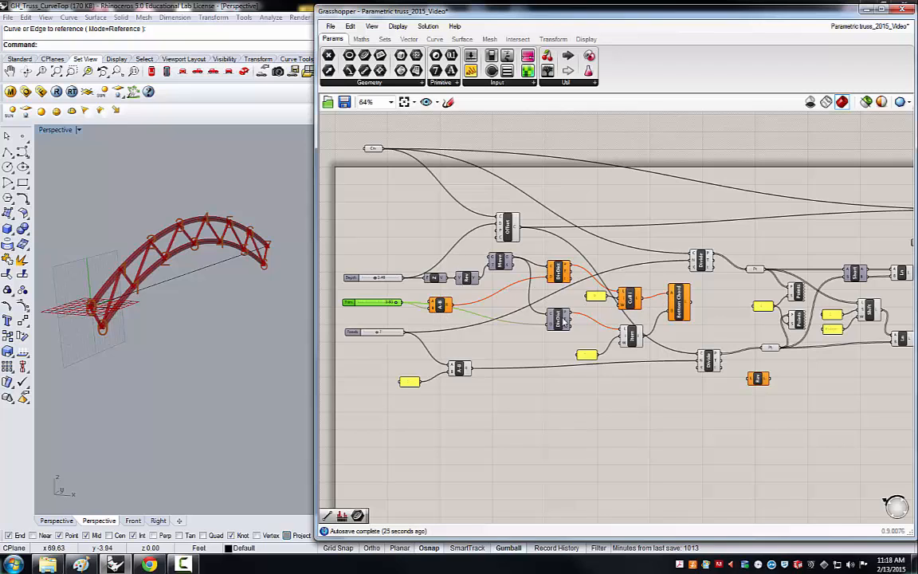
drag(680, 301, 691, 301)
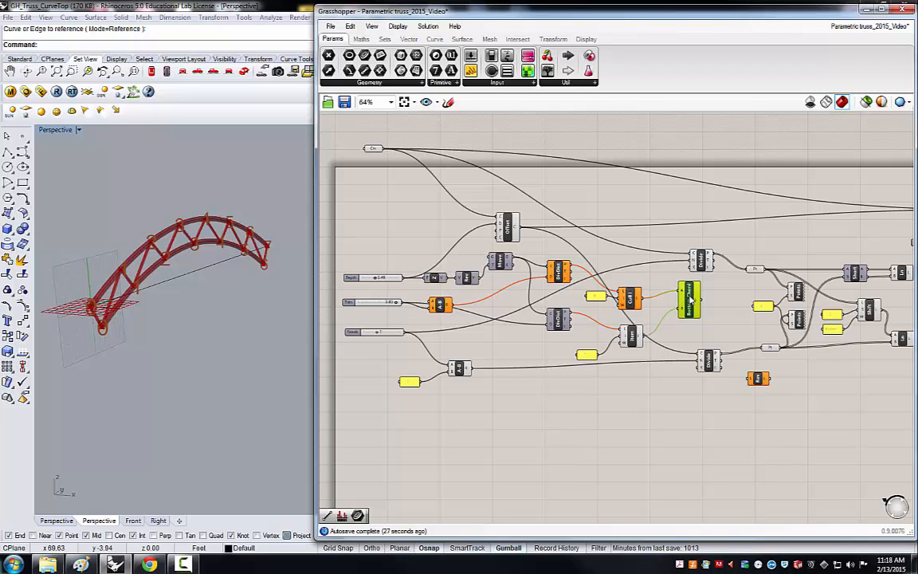
drag(632, 337, 619, 333)
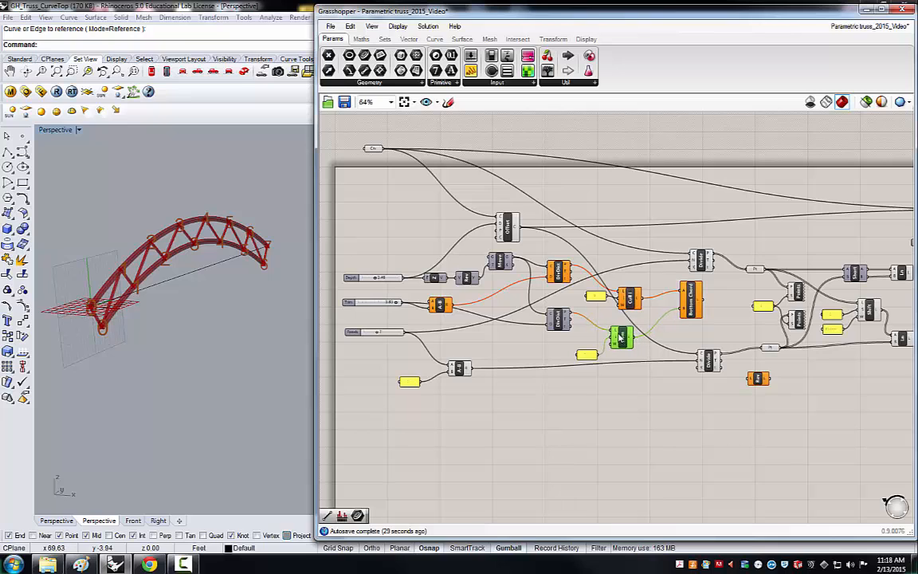
click(377, 306)
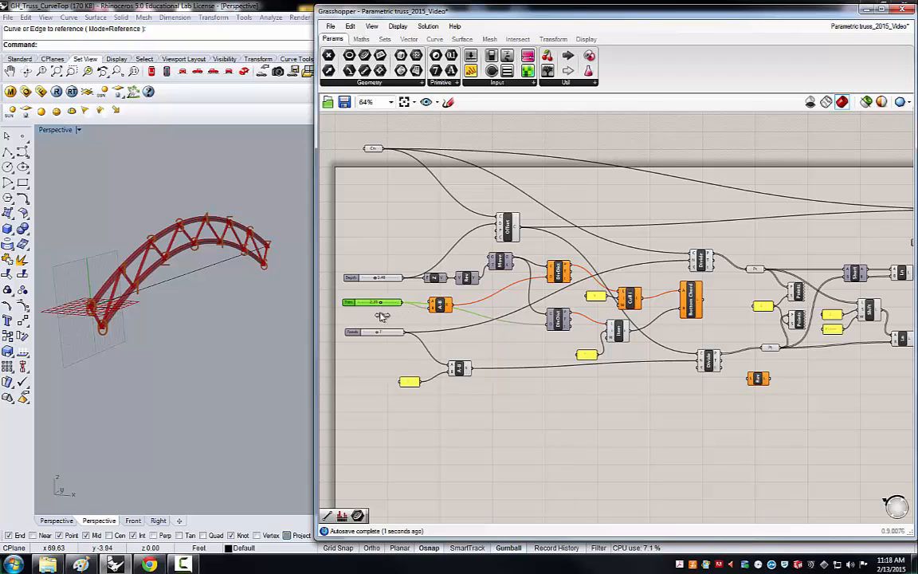
key(Delete)
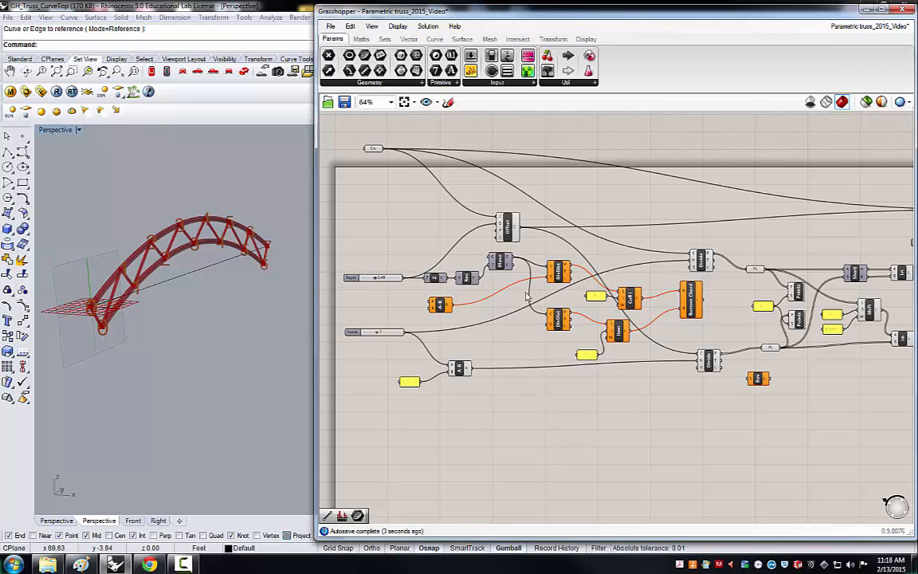
drag(439, 304, 446, 306)
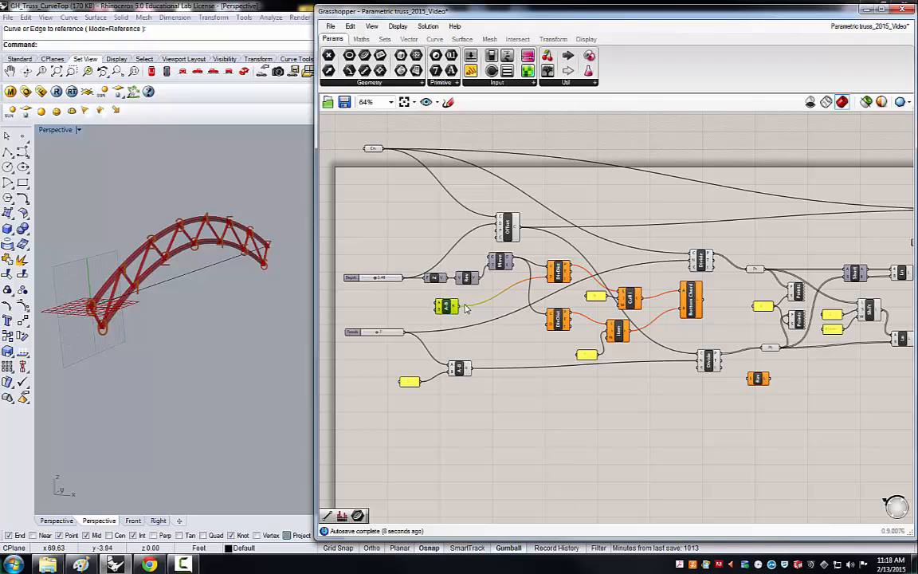
click(398, 305)
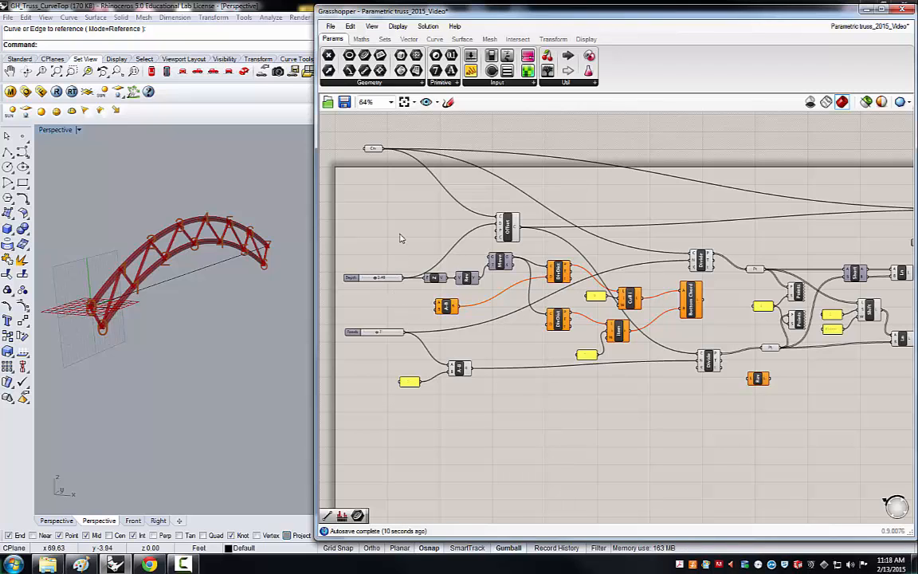
Step: Move the Curve parameter down inside the group boundary, into the empty area above the Depth slider
click(372, 150)
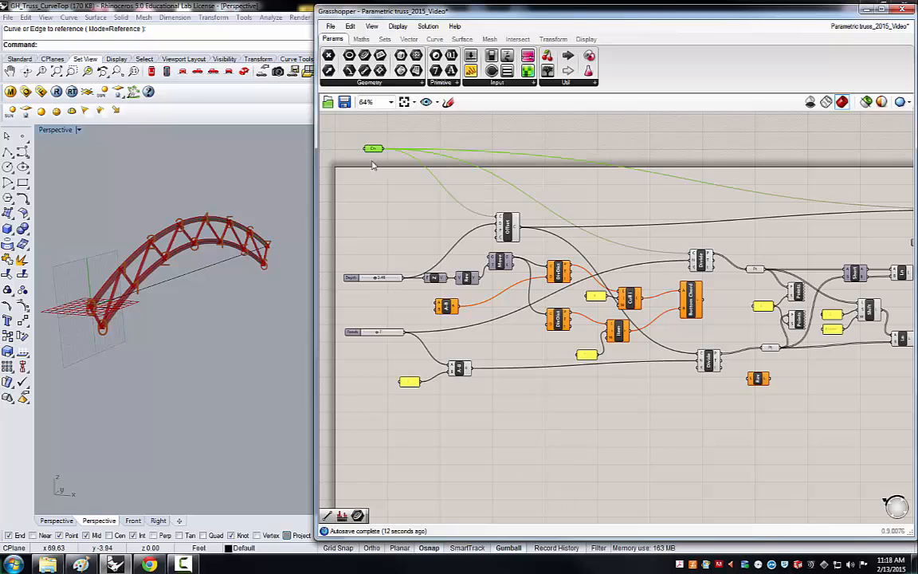
drag(372, 156, 361, 190)
click(348, 197)
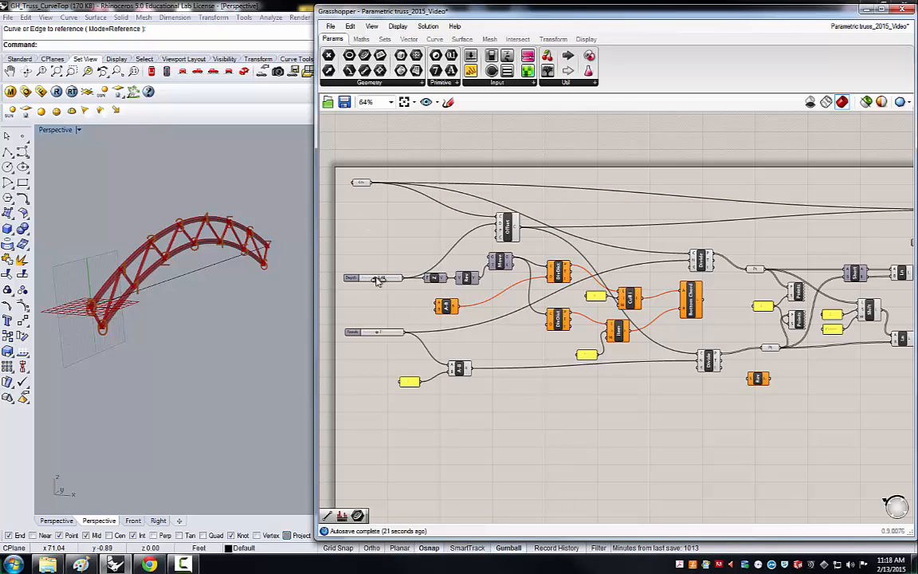
Step: Increase the Depth slider to about 4.7 and test the Panels slider on the arched truss
drag(378, 279, 385, 277)
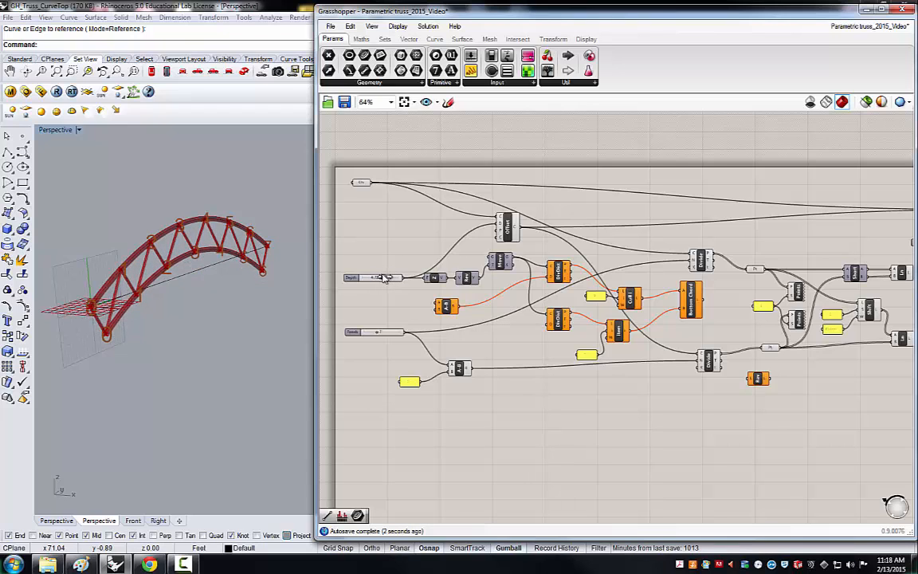
drag(378, 332, 330, 332)
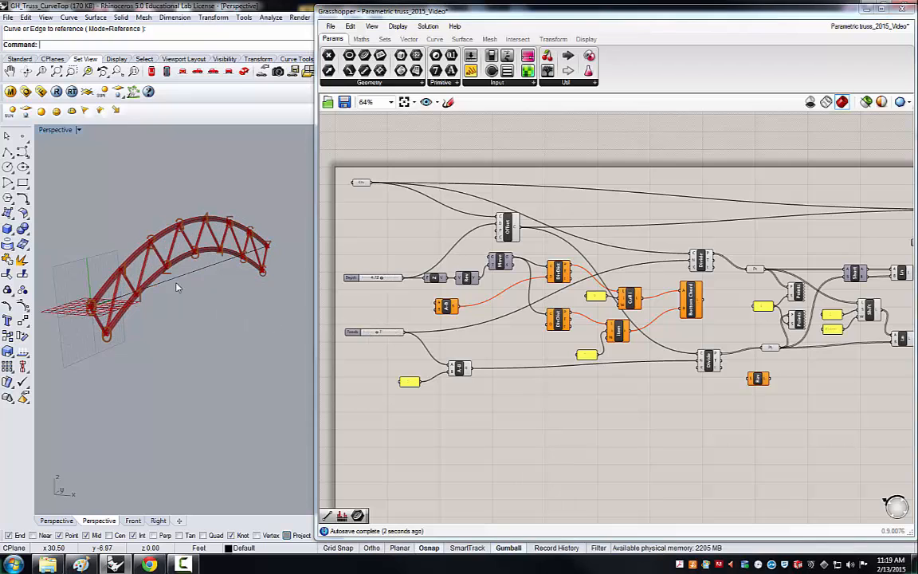
Step: Select the top arch curve in the Rhino perspective view and rescale it with the gumball into a taller arch
scroll(113, 271, down, 2)
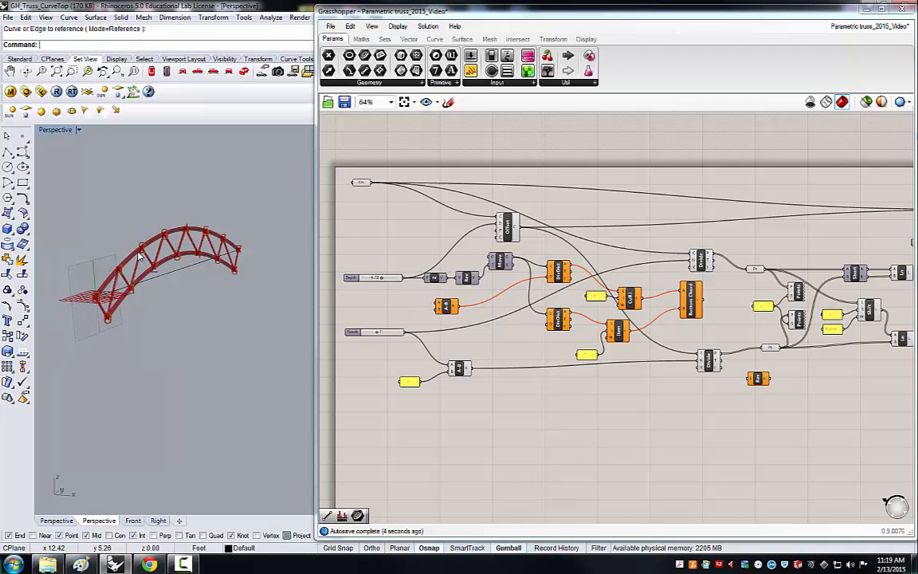
click(139, 252)
scroll(125, 275, up, 2)
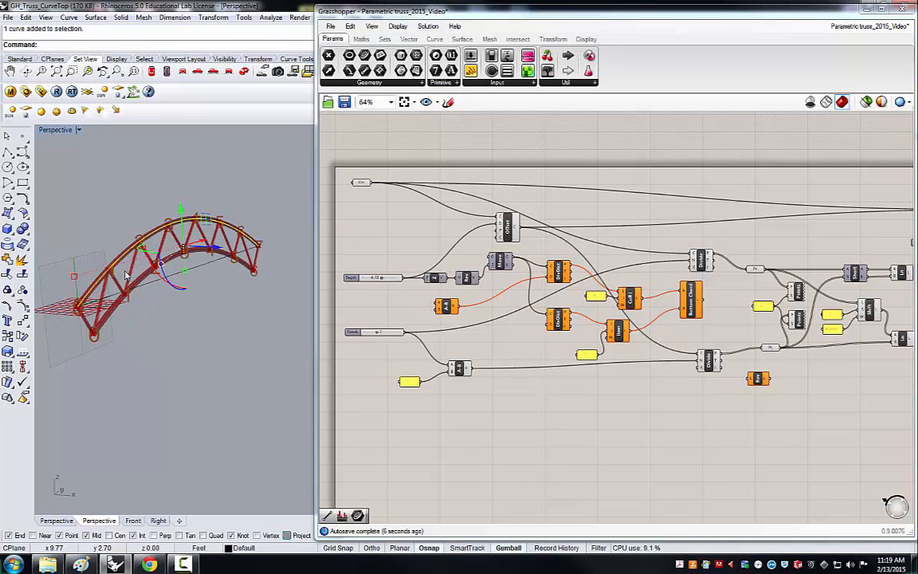
drag(75, 278, 212, 290)
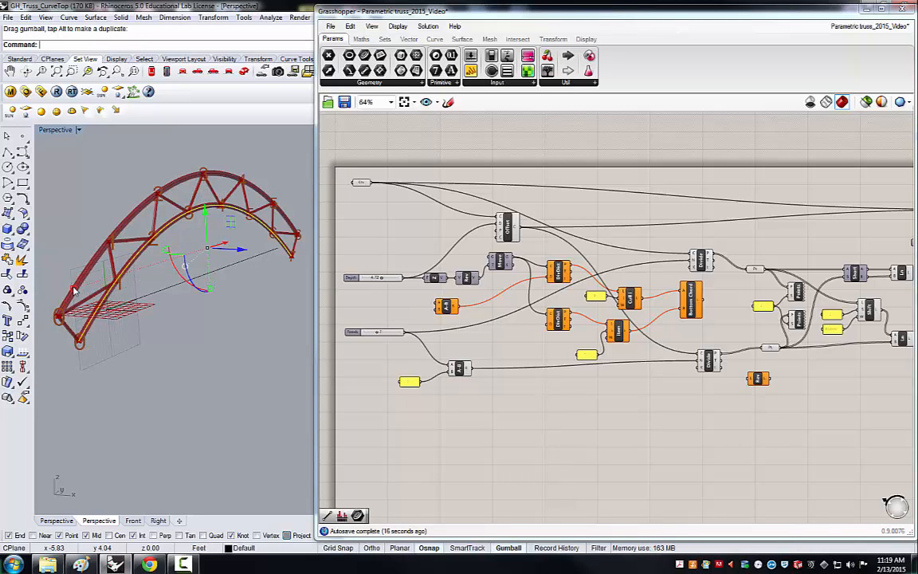
drag(115, 285, 100, 261)
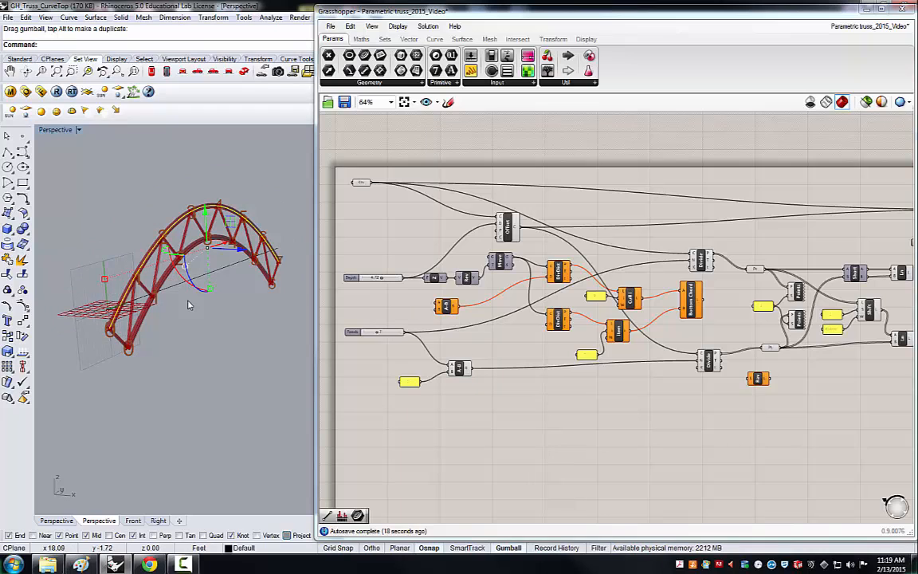
Step: Increase the truss depth further with the Depth slider and test the Panels slider, ending at 7 panels
mouse_move(384, 280)
mouse_down()
mouse_move(368, 283)
mouse_move(387, 280)
mouse_up()
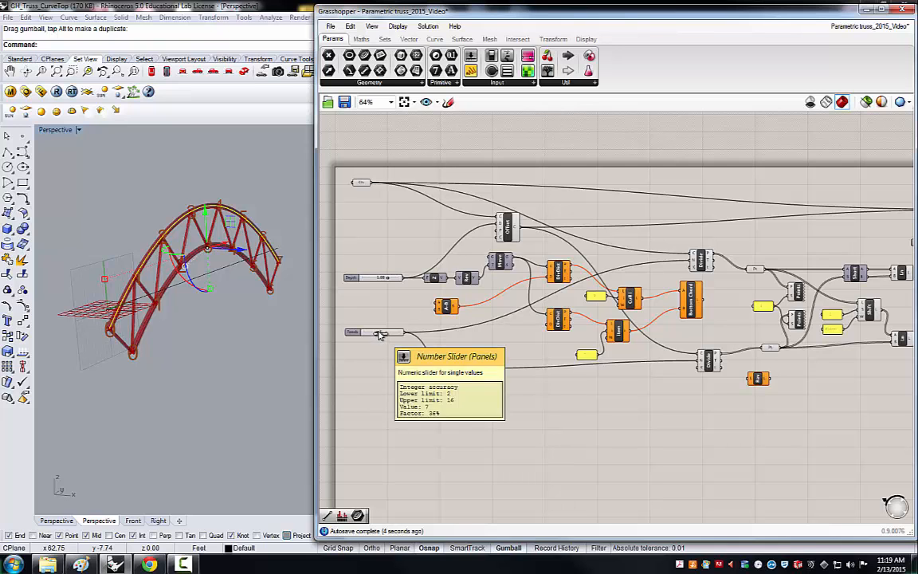
drag(380, 335, 380, 332)
right_drag(211, 242, 231, 255)
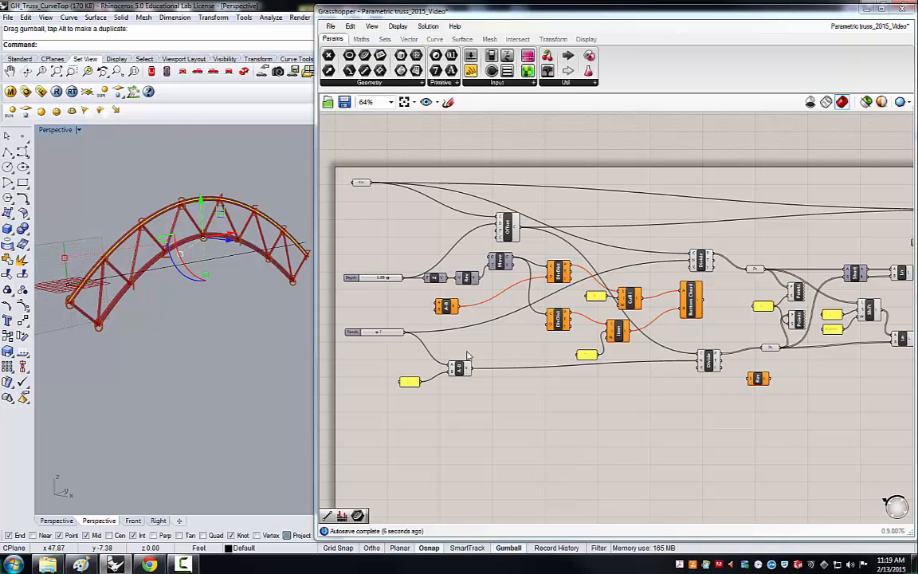
Step: Nudge the unused Bottom Chord component and review the complete curve-driven truss definition from inputs to pipes
click(696, 307)
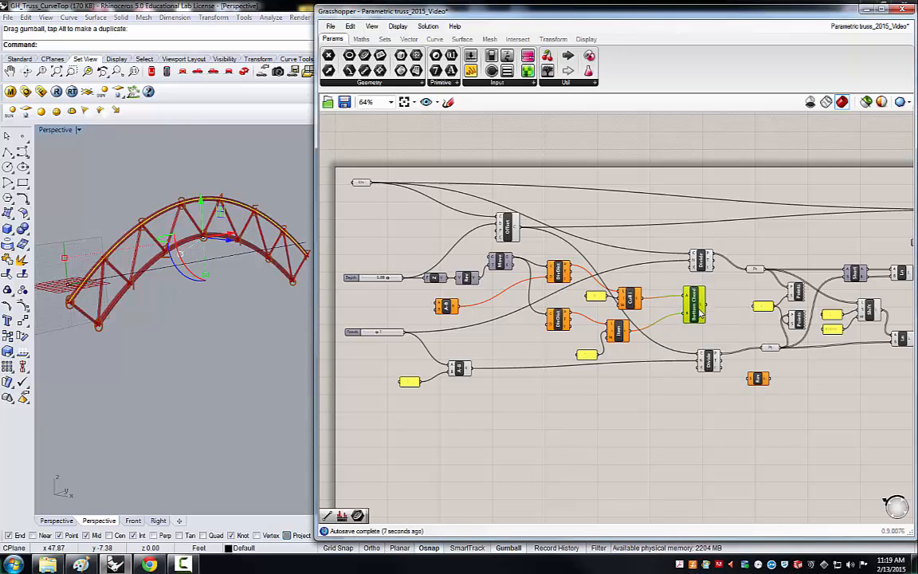
click(479, 363)
scroll(456, 380, down, 2)
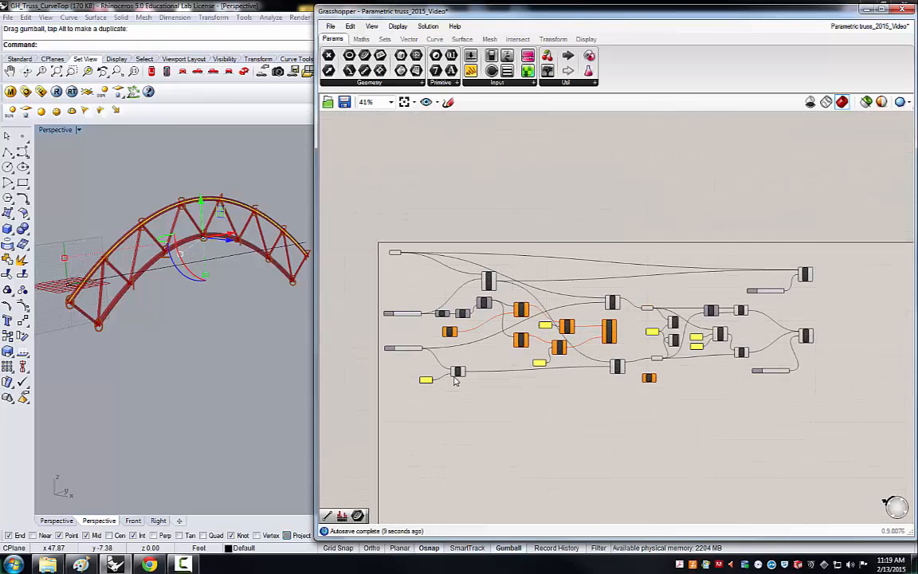
scroll(433, 416, down, 1)
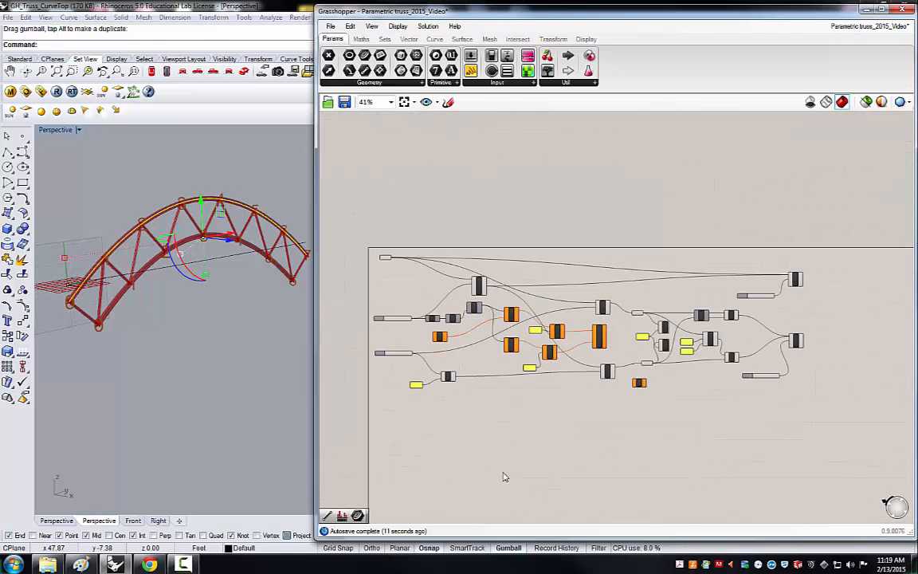
scroll(504, 438, up, 1)
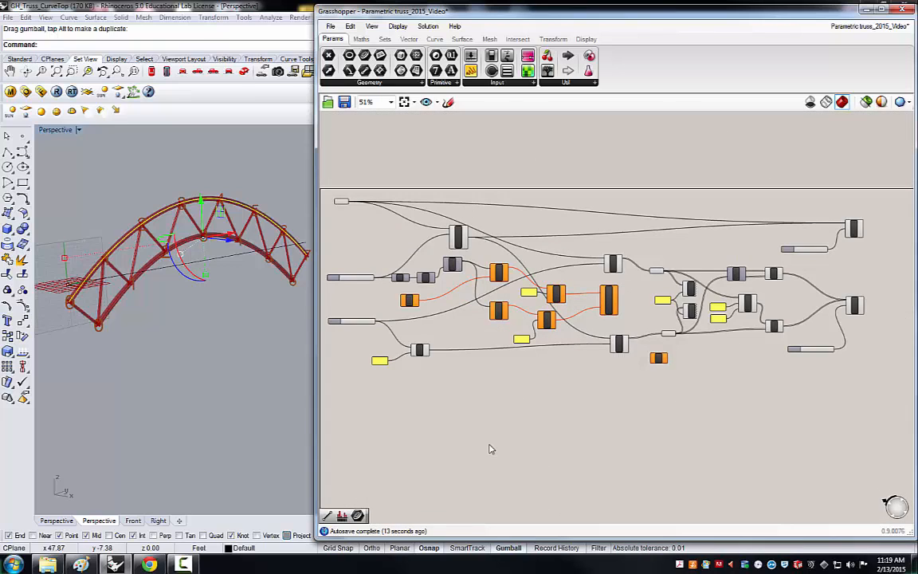
right_drag(490, 449, 489, 364)
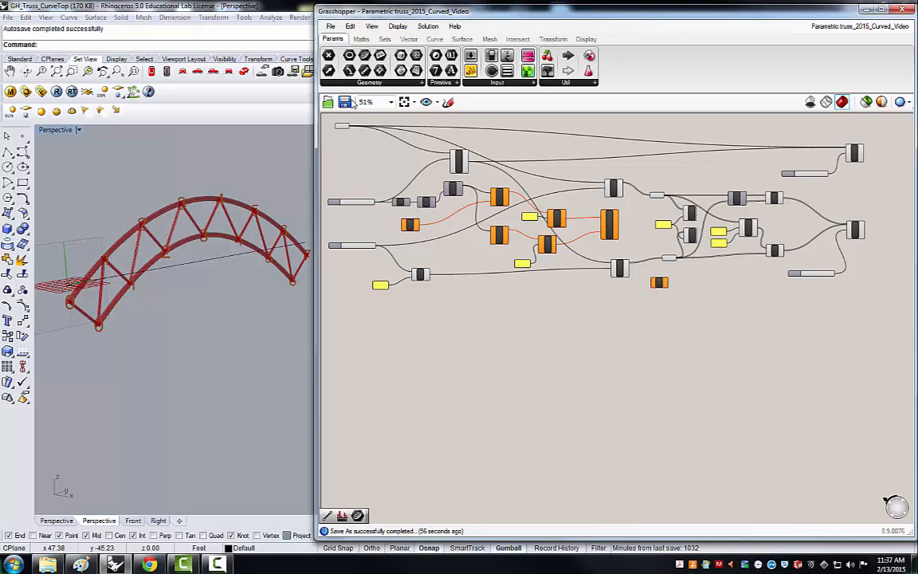
click(330, 25)
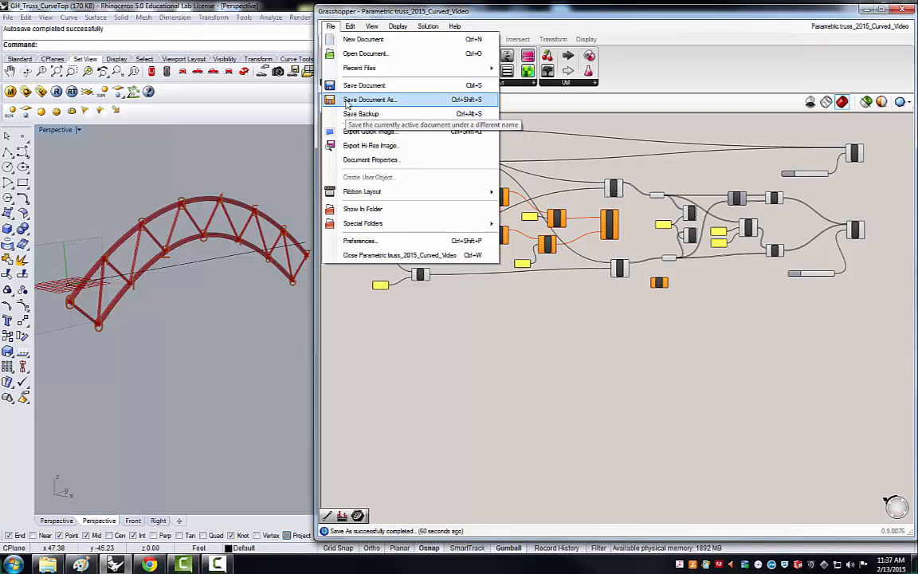
click(447, 14)
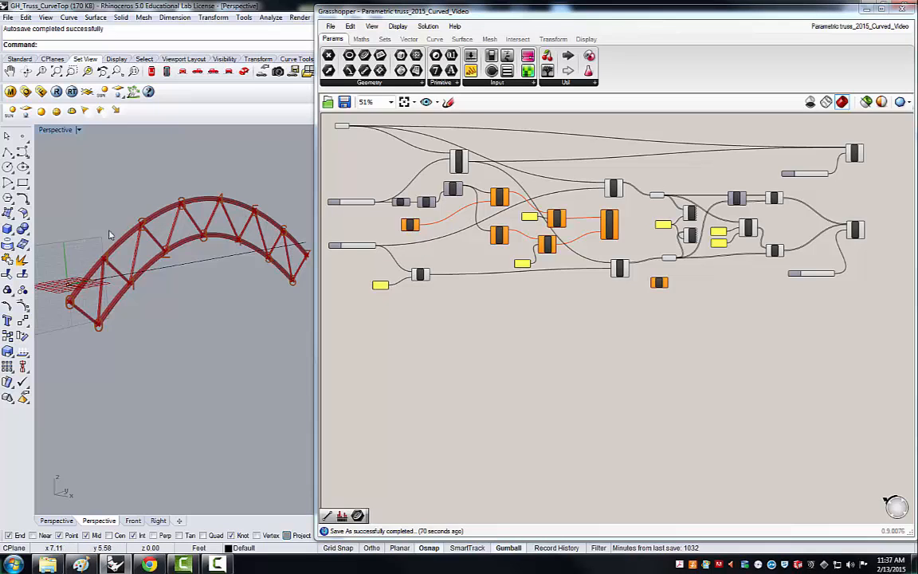
Step: Select the top arch curve in the Rhino perspective view to identify the truss's input curve, and deselect it
click(123, 243)
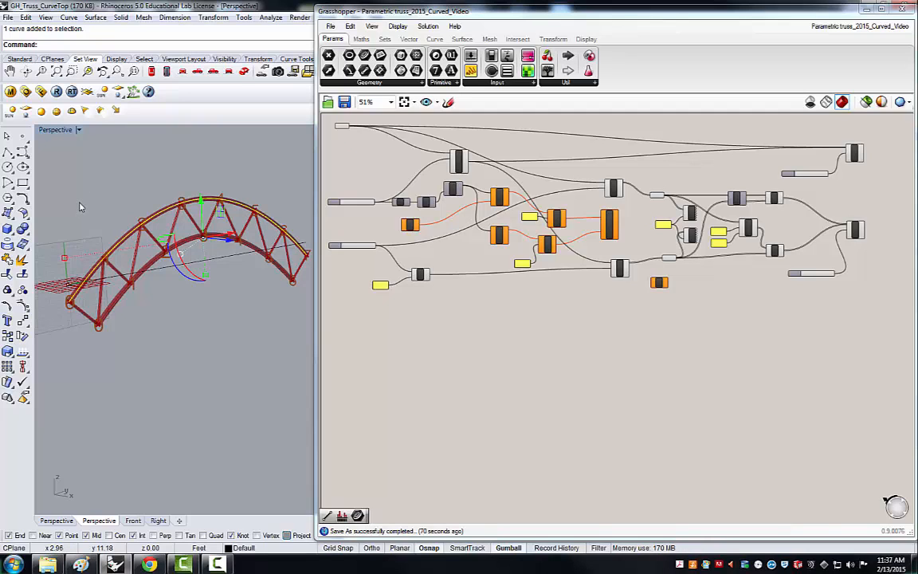
click(226, 174)
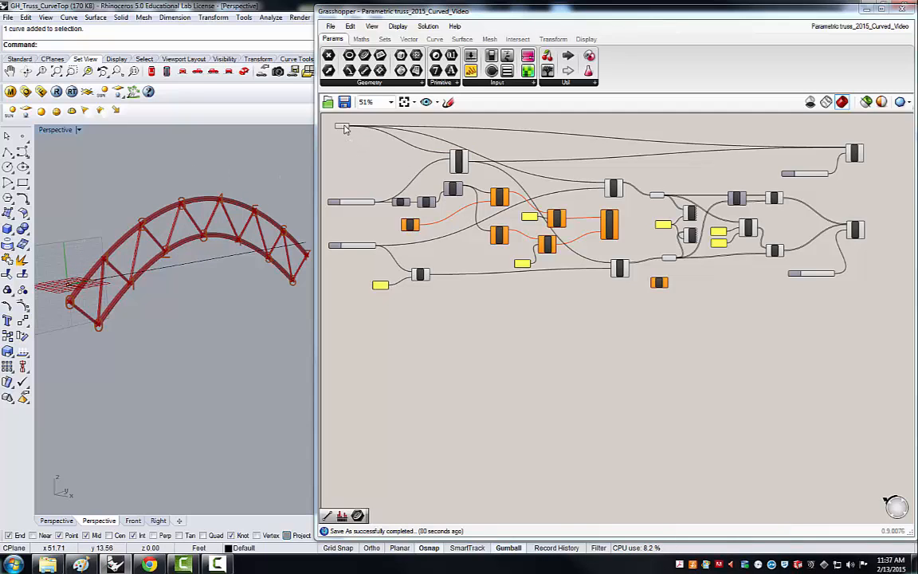
Step: Move the Curve parameter into line above the Panels and Depth sliders, check its options, and nudge the Depth slider slightly upward
drag(344, 126, 337, 137)
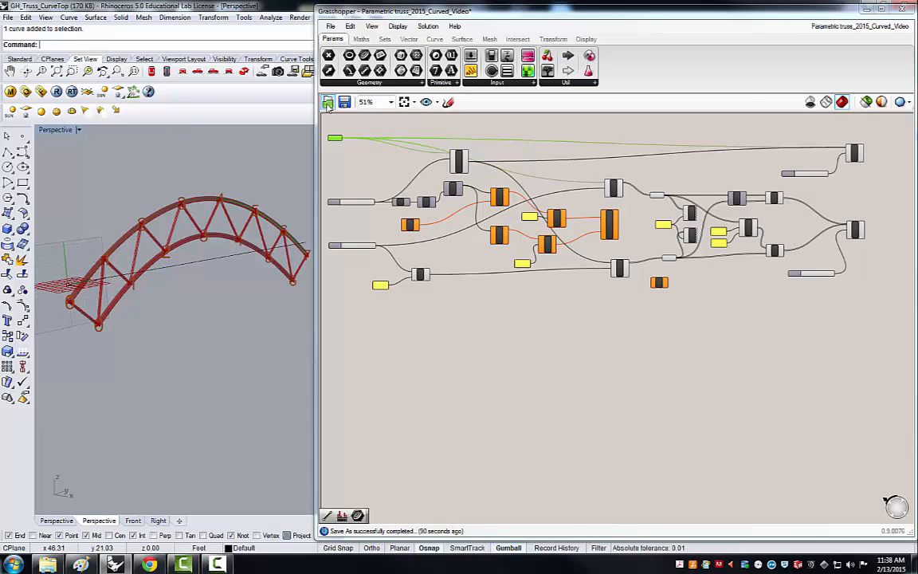
right_click(335, 139)
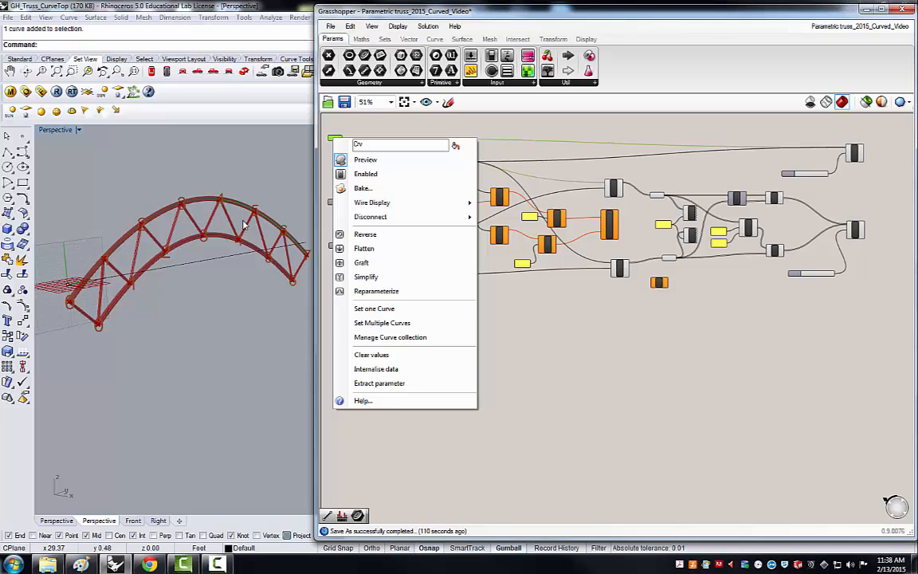
click(514, 301)
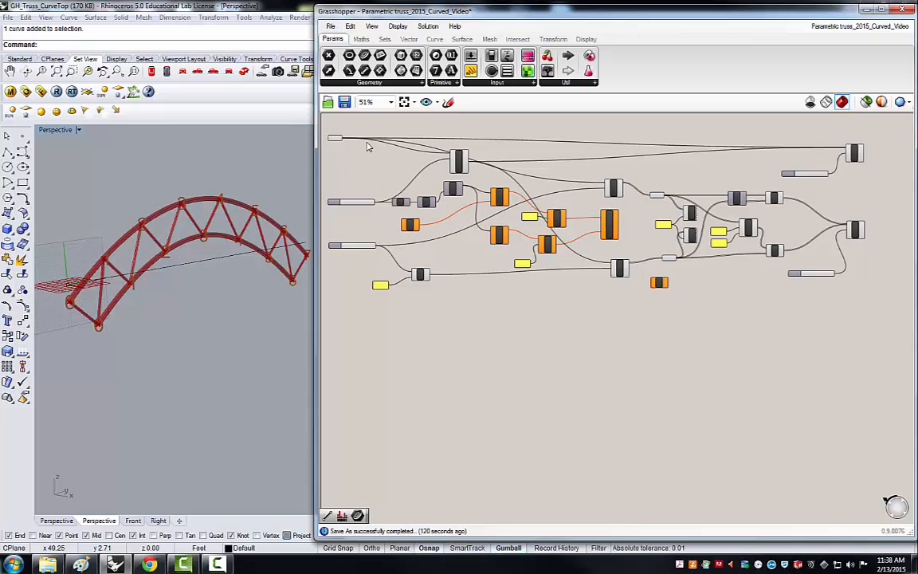
click(344, 246)
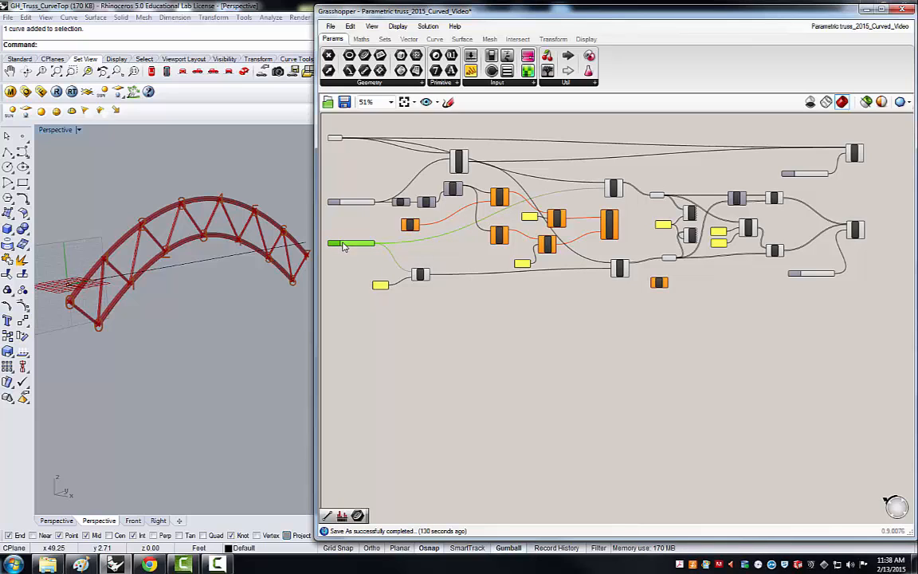
click(347, 162)
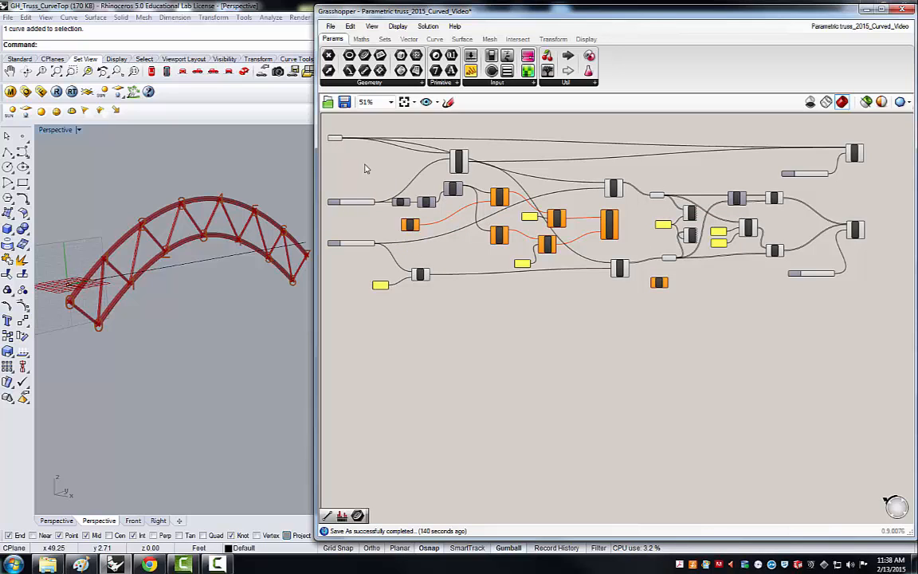
Step: Open the file commands for the curve-driven truss definition
click(330, 25)
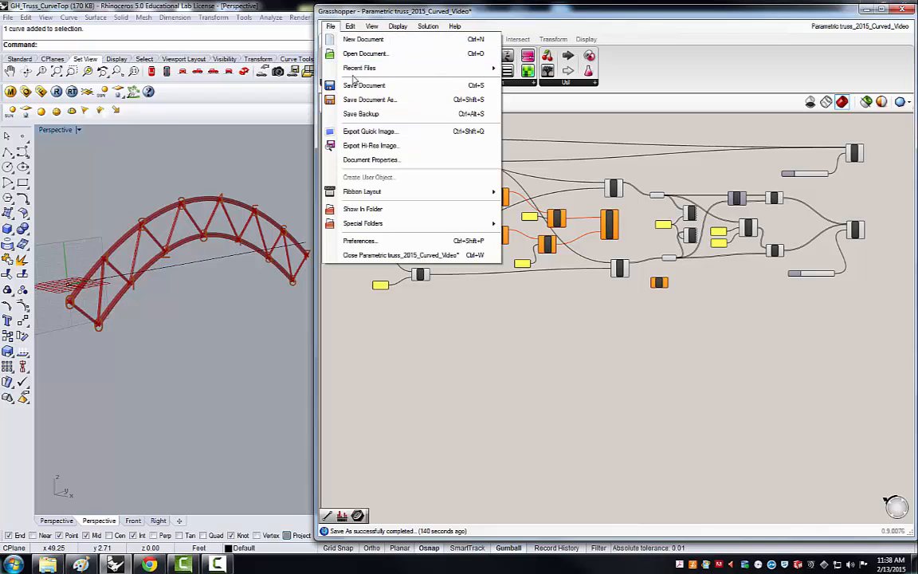